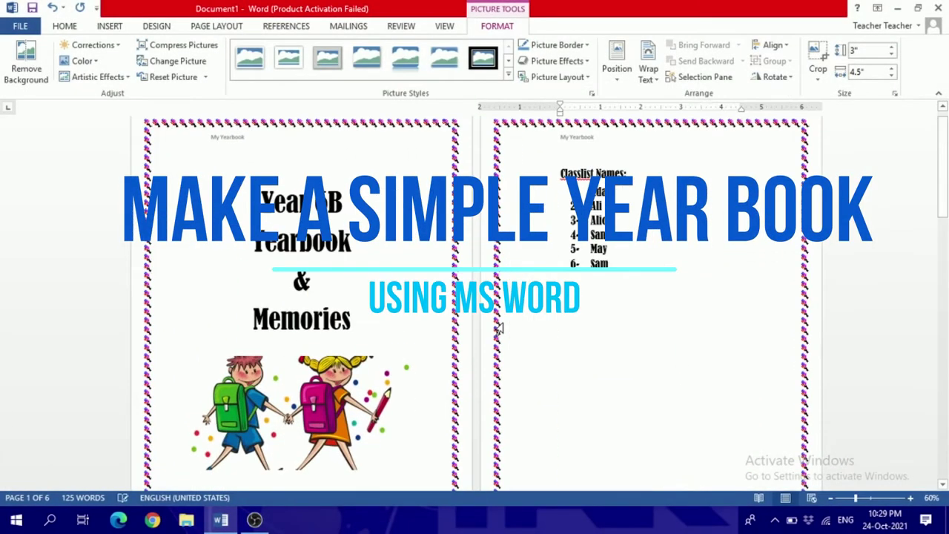
Scroll through the finished six-page bordered yearbook to preview its pages
{"action": "scroll", "coordinate": [498, 328], "scroll_direction": "down", "scroll_amount": 5}
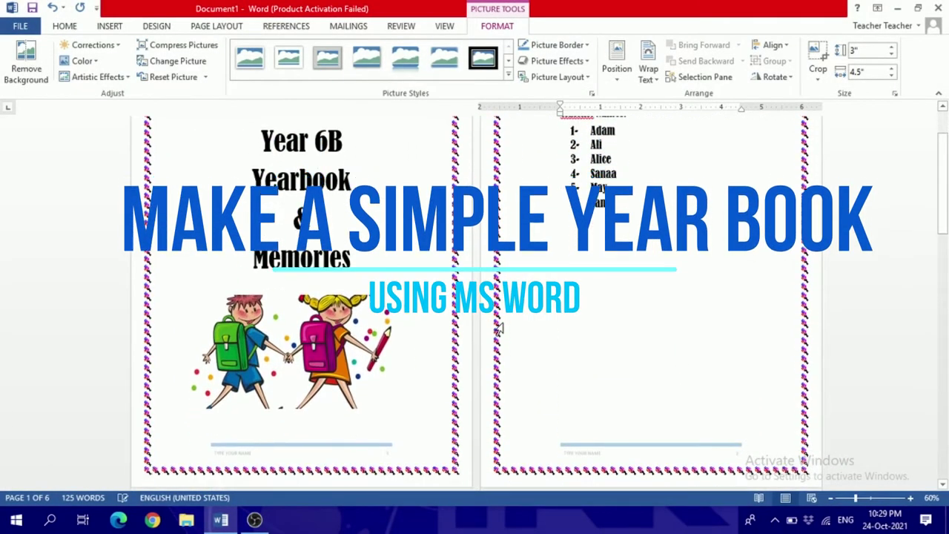
{"action": "scroll", "coordinate": [498, 328], "scroll_direction": "down", "scroll_amount": 4}
{"action": "scroll", "coordinate": [499, 329], "scroll_direction": "down", "scroll_amount": 4}
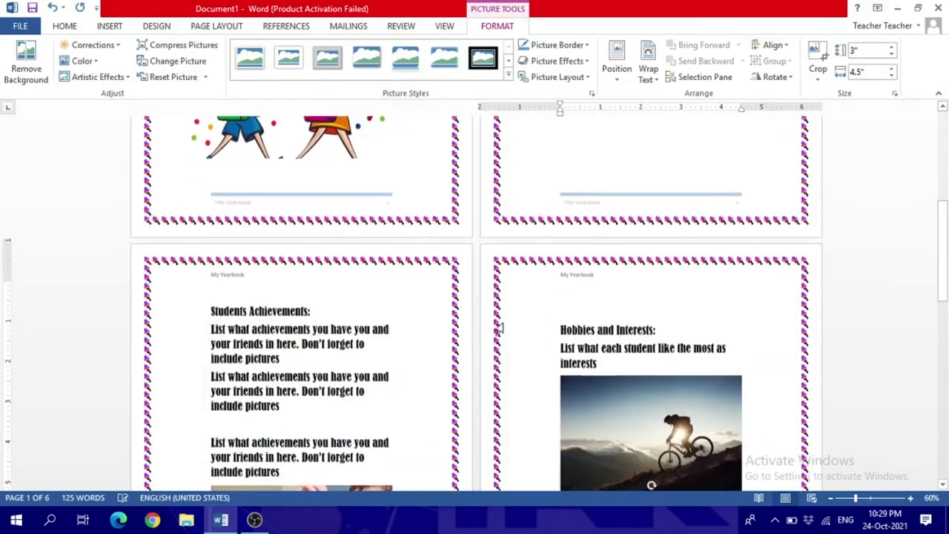
{"action": "scroll", "coordinate": [498, 328], "scroll_direction": "down", "scroll_amount": 3}
{"action": "scroll", "coordinate": [498, 329], "scroll_direction": "down", "scroll_amount": 3}
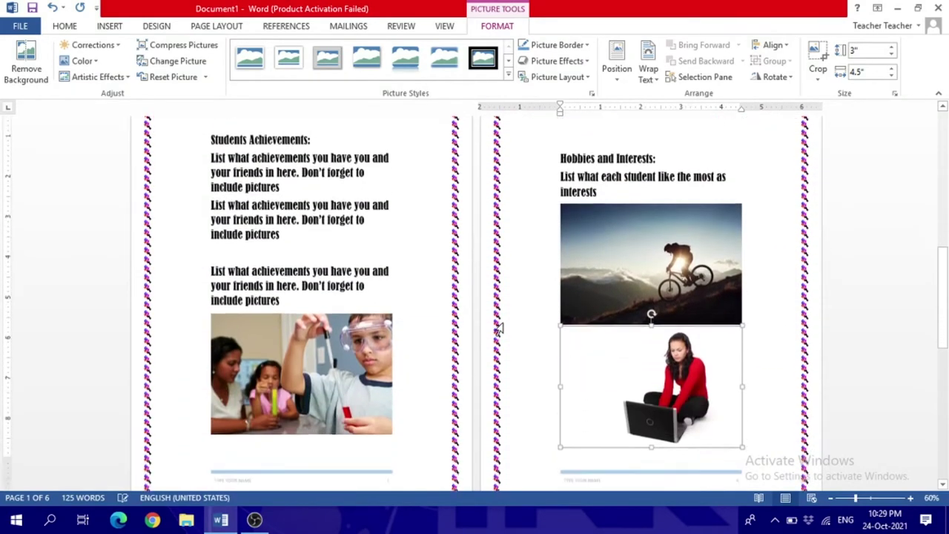
{"action": "scroll", "coordinate": [498, 329], "scroll_direction": "down", "scroll_amount": 3}
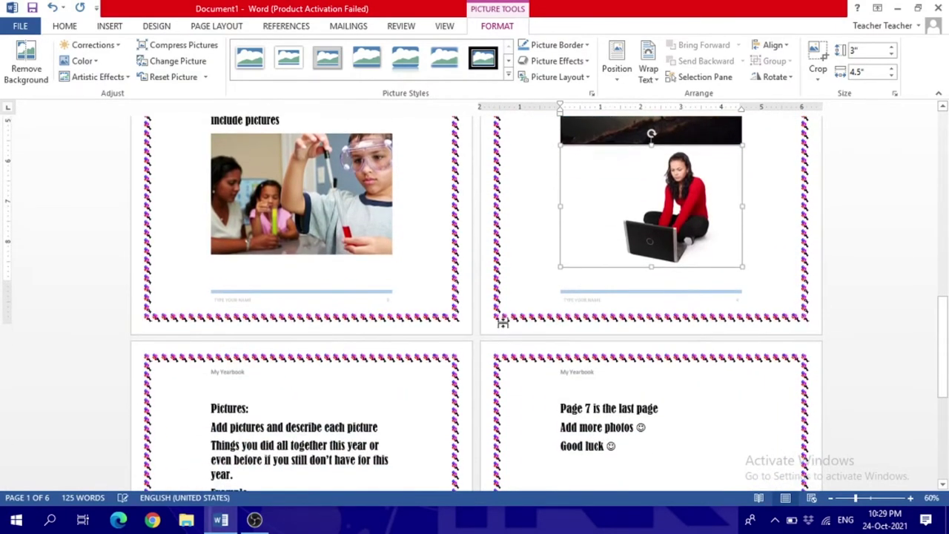
{"action": "scroll", "coordinate": [499, 328], "scroll_direction": "down", "scroll_amount": 3}
{"action": "scroll", "coordinate": [498, 328], "scroll_direction": "down", "scroll_amount": 3}
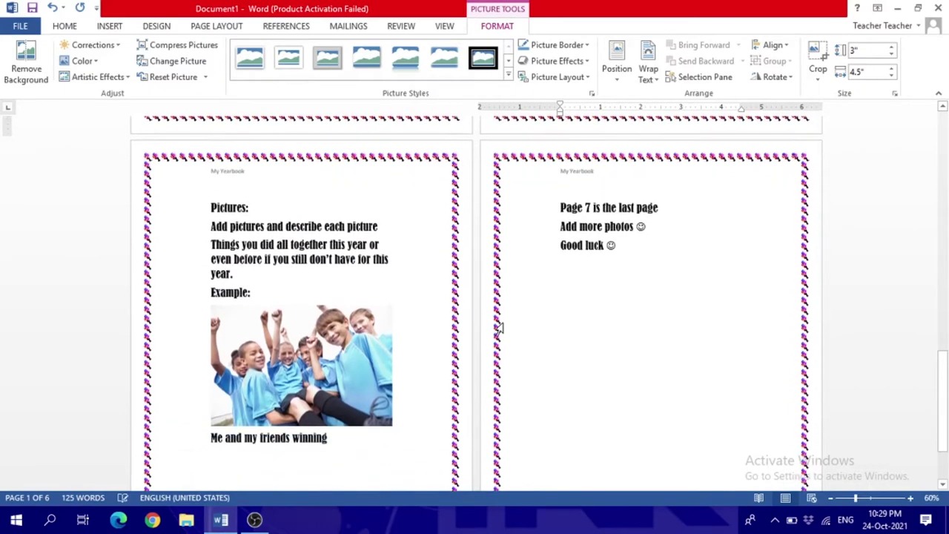
{"action": "scroll", "coordinate": [498, 328], "scroll_direction": "down", "scroll_amount": 3}
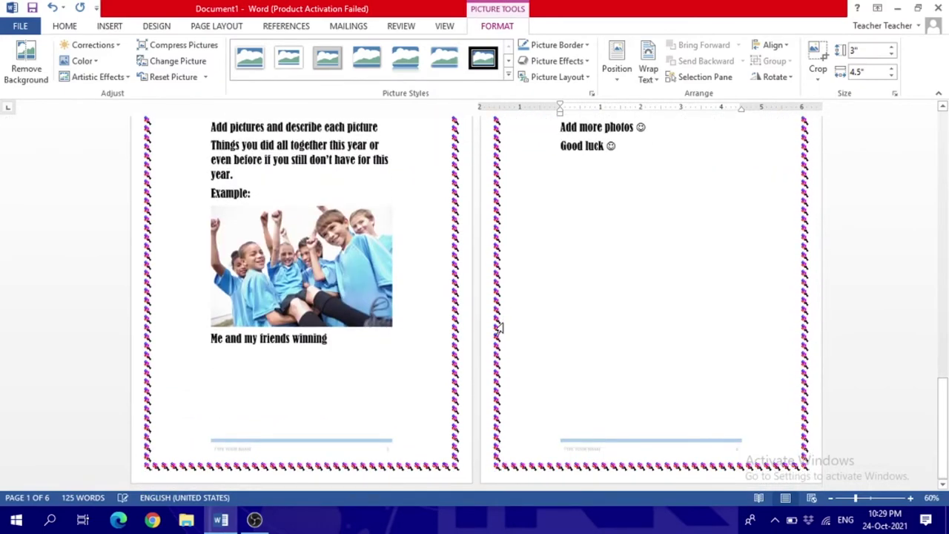
{"action": "scroll", "coordinate": [498, 328], "scroll_direction": "up", "scroll_amount": 3}
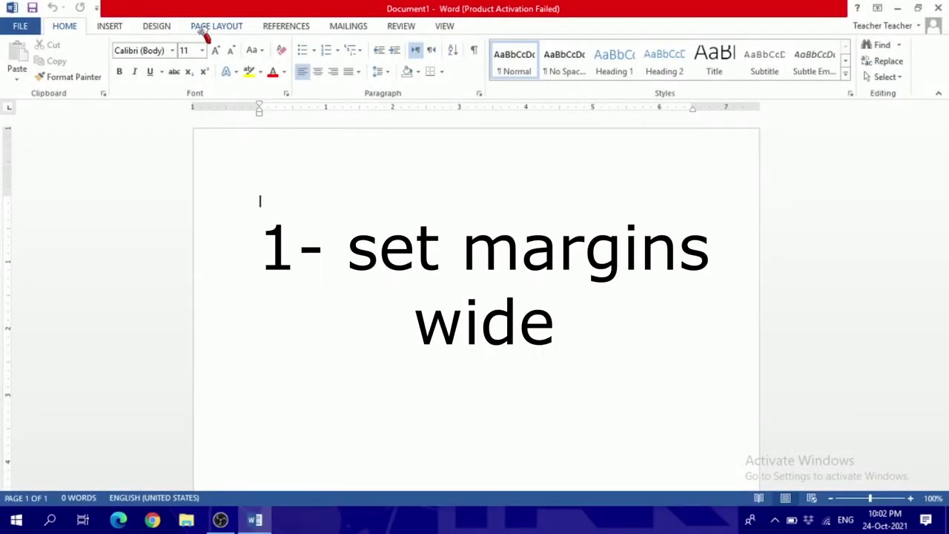
Apply the Wide margin preset: 1-inch top and bottom, 2-inch left and right
{"action": "left_click", "coordinate": [205, 30]}
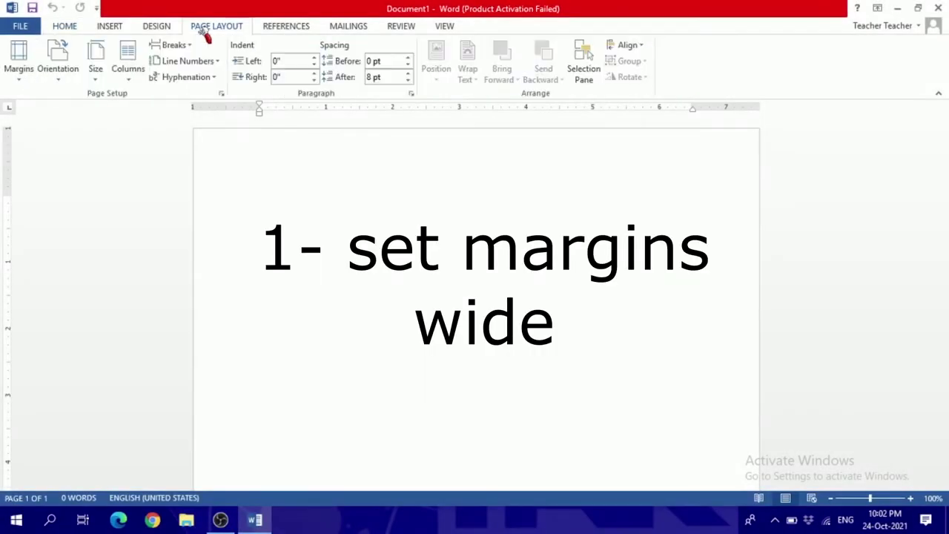
{"action": "left_click", "coordinate": [21, 70]}
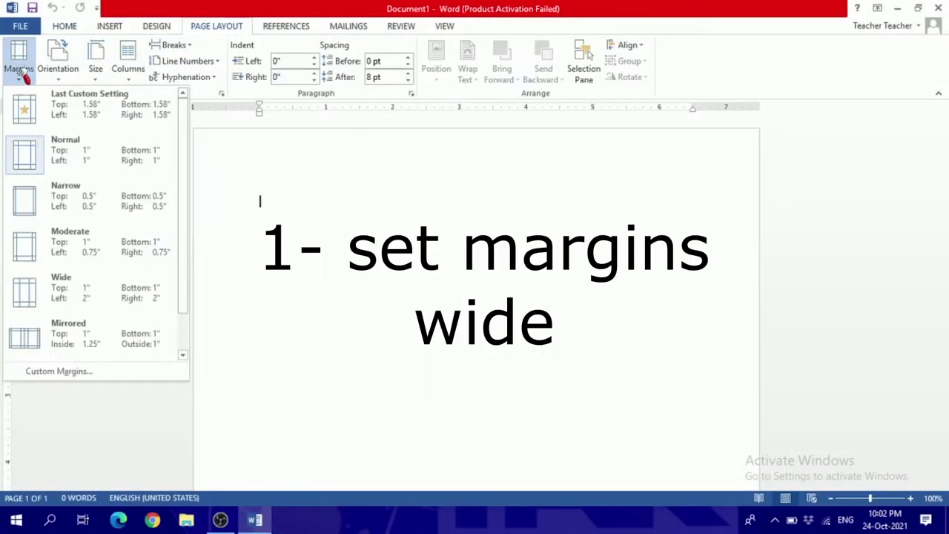
{"action": "left_click", "coordinate": [30, 306]}
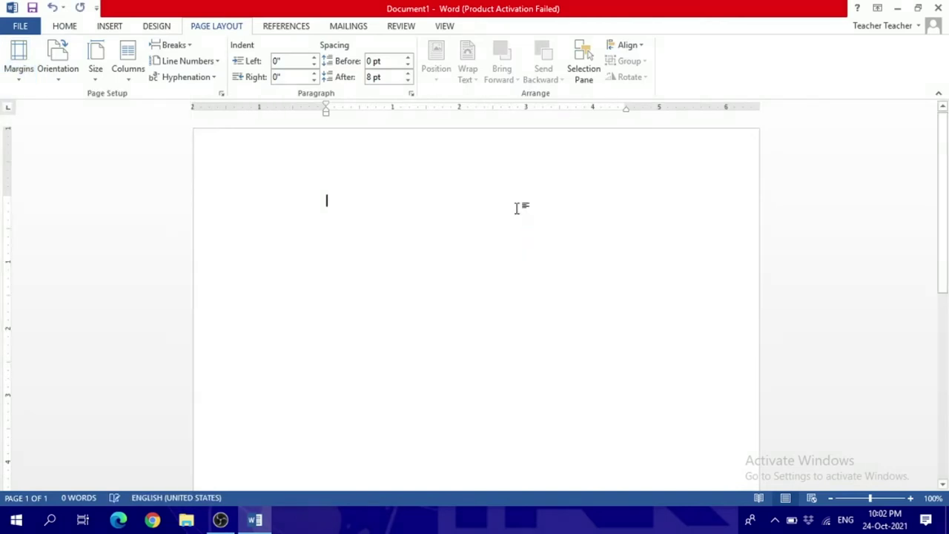
{"action": "left_click", "coordinate": [576, 45]}
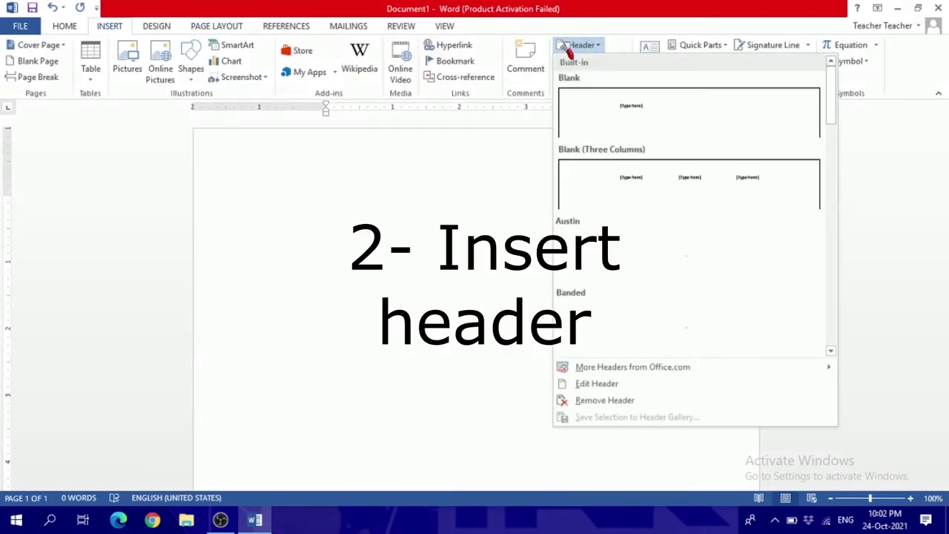
Insert a Blank-style header reading 'My Yearbook' and close header editing
{"action": "left_click", "coordinate": [659, 117]}
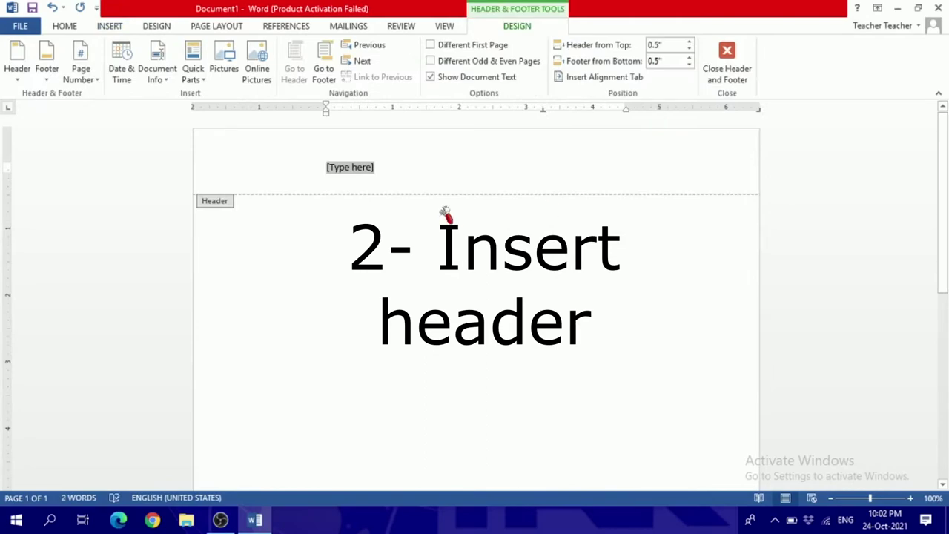
{"action": "left_click", "coordinate": [328, 167]}
{"action": "type", "text": "My Yearbook"}
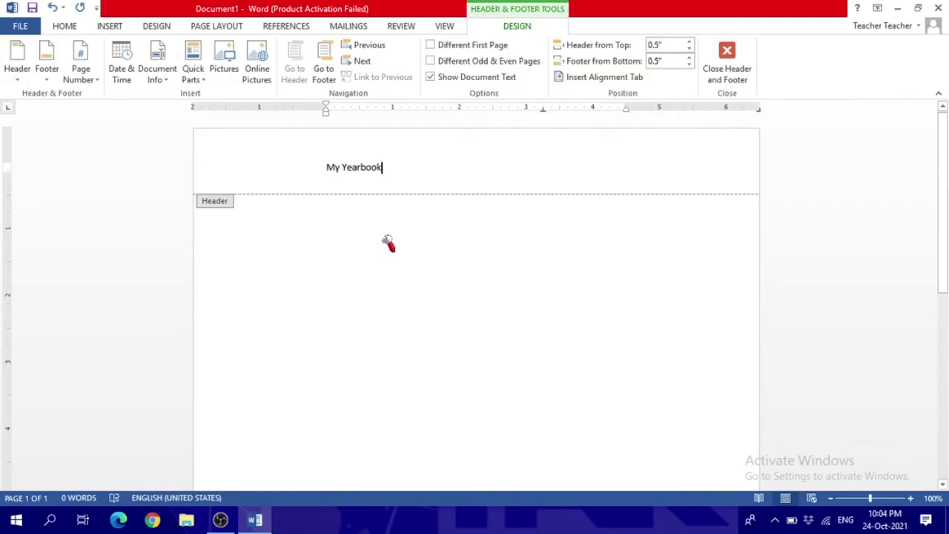
{"action": "double_click", "coordinate": [388, 236]}
{"action": "scroll", "coordinate": [412, 223], "scroll_direction": "down", "scroll_amount": 2}
{"action": "scroll", "coordinate": [415, 199], "scroll_direction": "down", "scroll_amount": 3}
{"action": "left_click", "coordinate": [109, 26]}
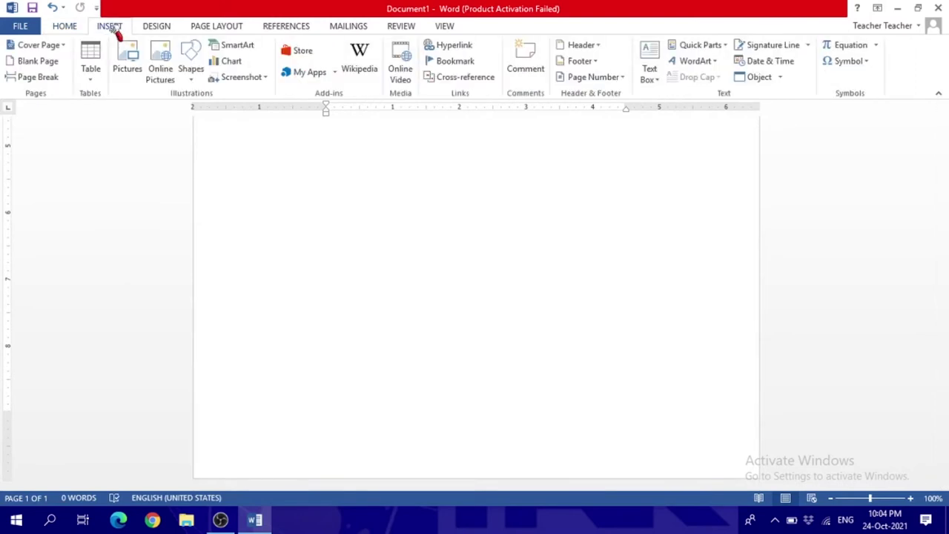
Insert the Retrospect footer and change its author field to 'TYPE YOUR NAME'
{"action": "left_click", "coordinate": [591, 65]}
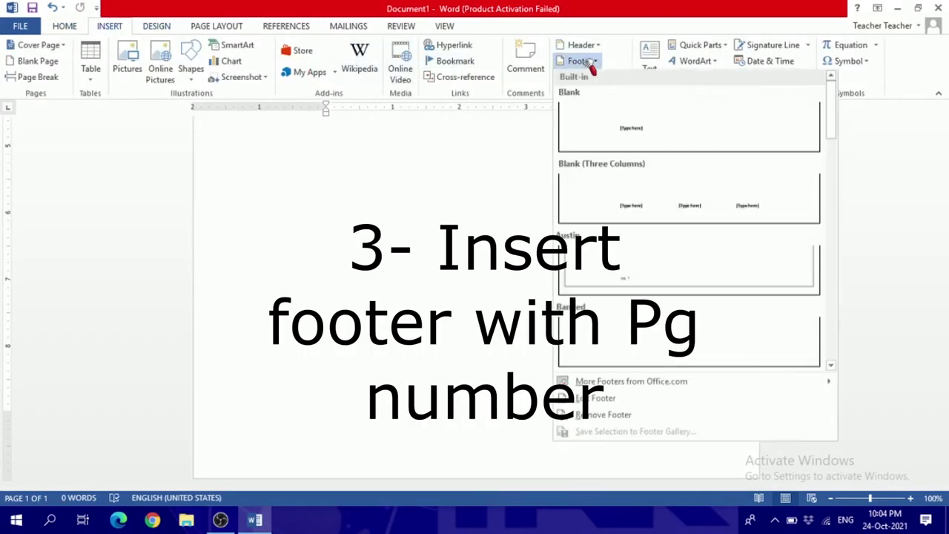
{"action": "scroll", "coordinate": [662, 213], "scroll_direction": "down", "scroll_amount": 4}
{"action": "scroll", "coordinate": [662, 213], "scroll_direction": "down", "scroll_amount": 2}
{"action": "scroll", "coordinate": [662, 214], "scroll_direction": "down", "scroll_amount": 1}
{"action": "scroll", "coordinate": [662, 213], "scroll_direction": "down", "scroll_amount": 1}
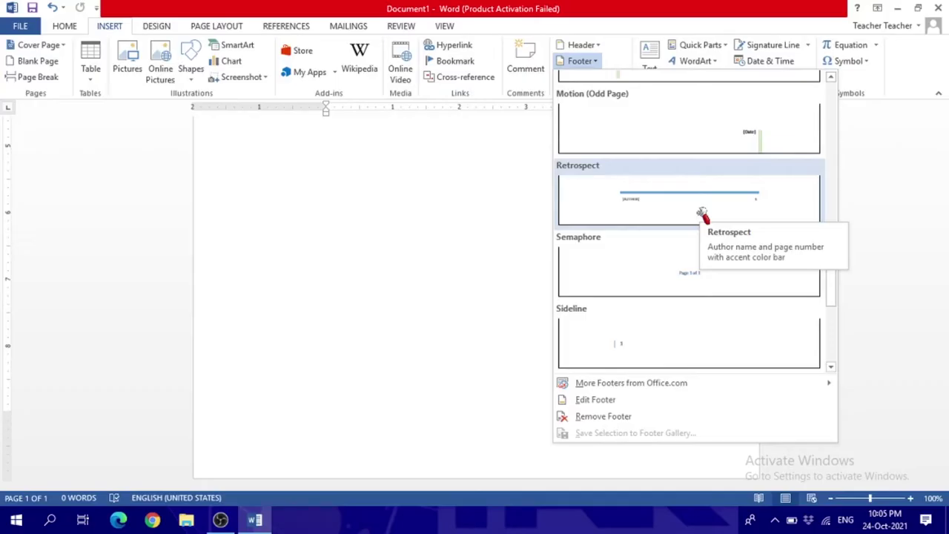
{"action": "left_click", "coordinate": [519, 298]}
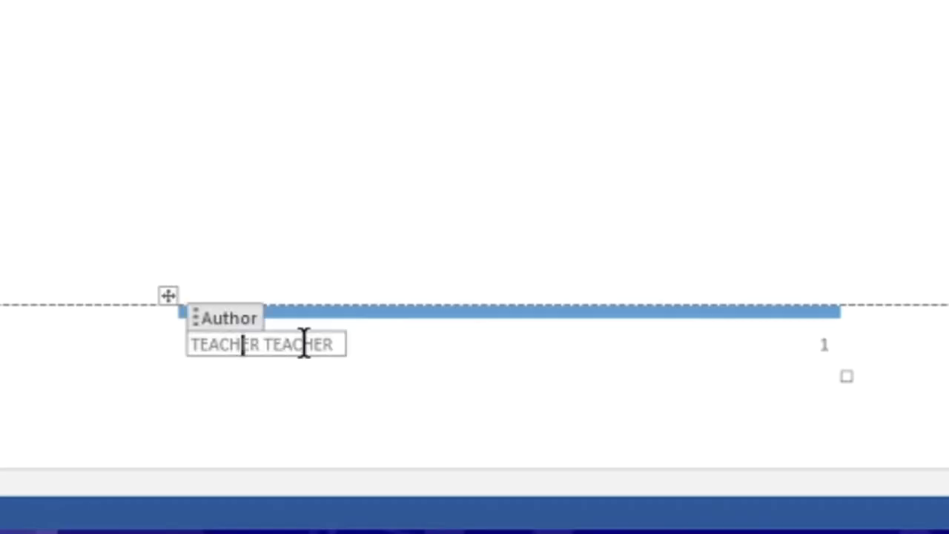
{"action": "left_click_drag", "start_coordinate": [399, 421], "coordinate": [350, 421]}
{"action": "left_click_drag", "start_coordinate": [232, 342], "coordinate": [160, 339]}
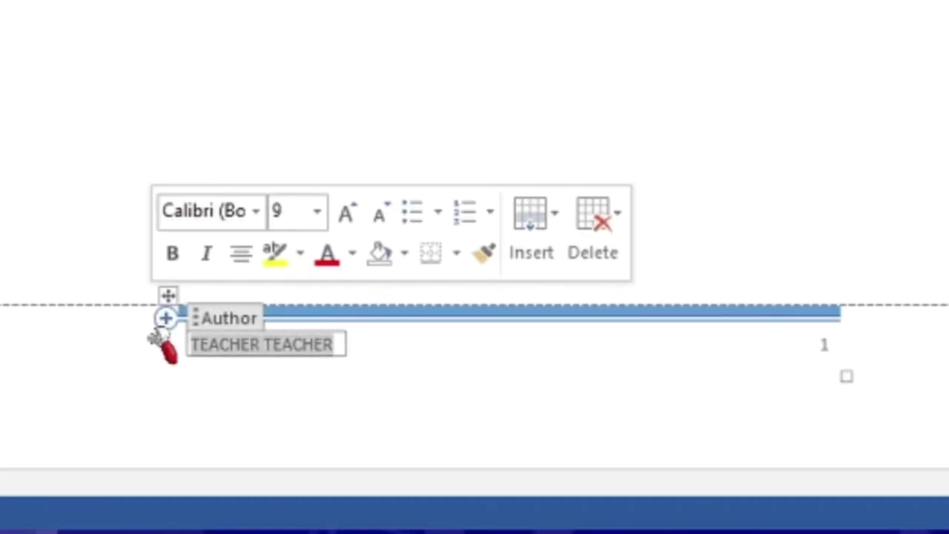
{"action": "type", "text": "TYPE YOUR NAME"}
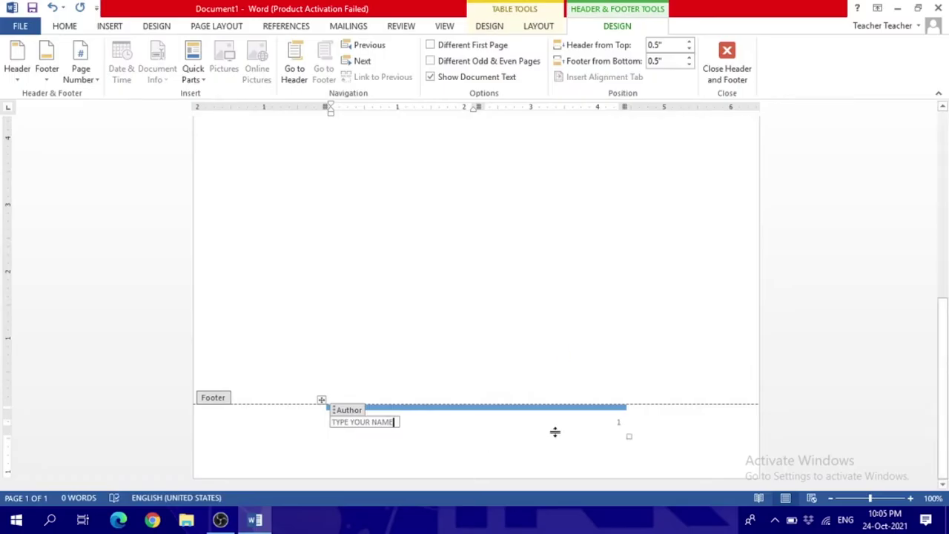
{"action": "double_click", "coordinate": [561, 342]}
{"action": "scroll", "coordinate": [521, 213], "scroll_direction": "down", "scroll_amount": 7}
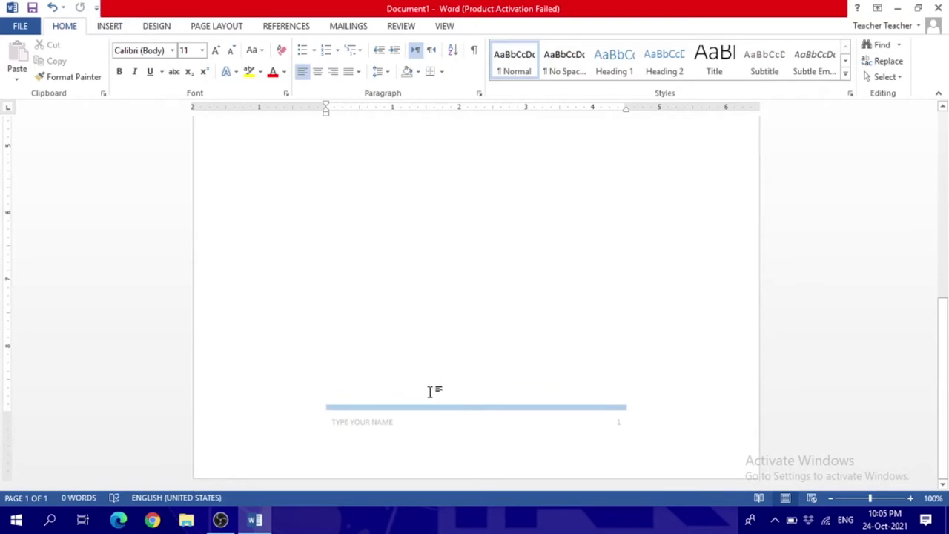
{"action": "scroll", "coordinate": [430, 392], "scroll_direction": "up", "scroll_amount": 7}
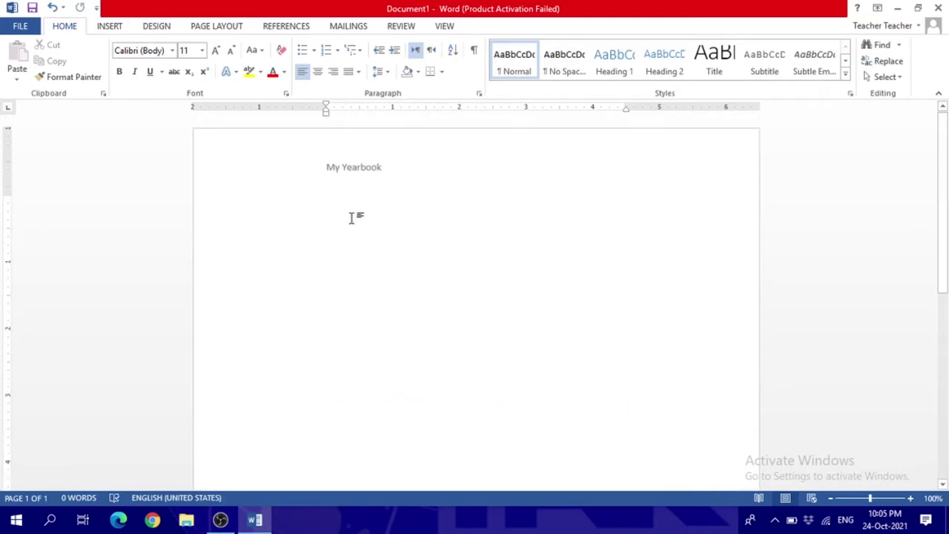
Apply a 20 pt balloon art page border to the whole document
{"action": "left_click", "coordinate": [157, 26]}
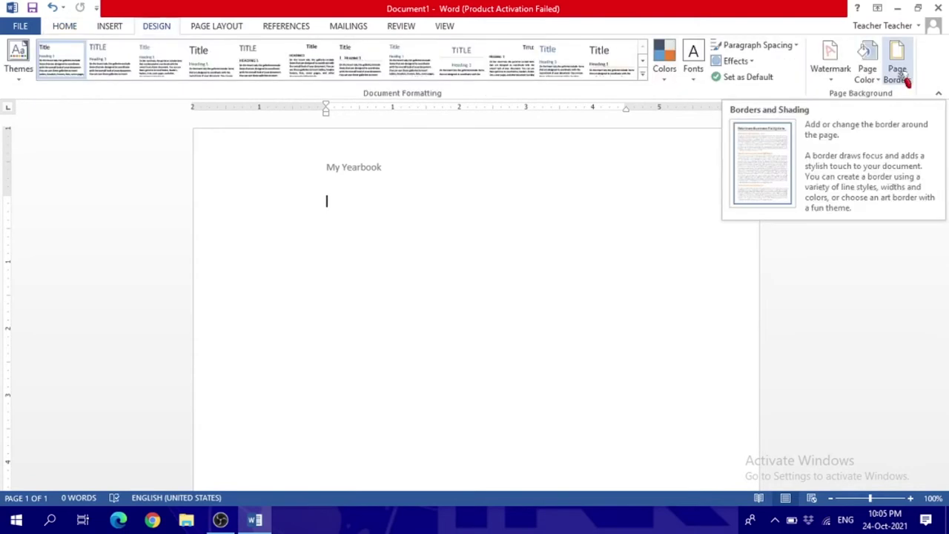
{"action": "left_click", "coordinate": [236, 26]}
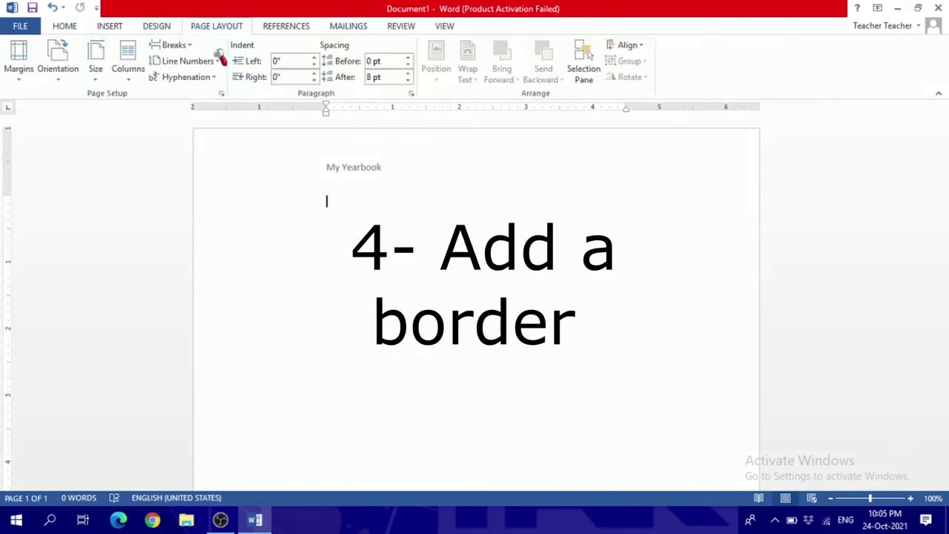
{"action": "left_click", "coordinate": [168, 27]}
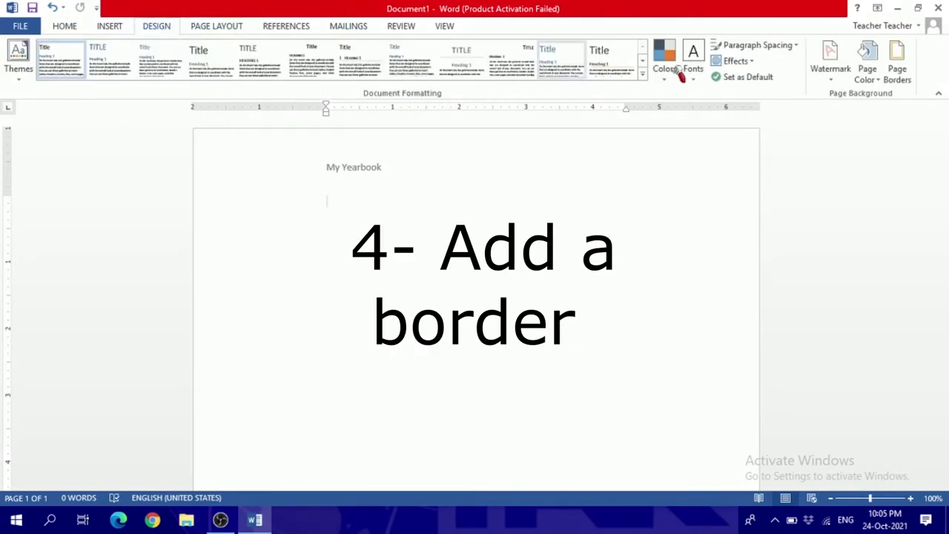
{"action": "left_click", "coordinate": [901, 62]}
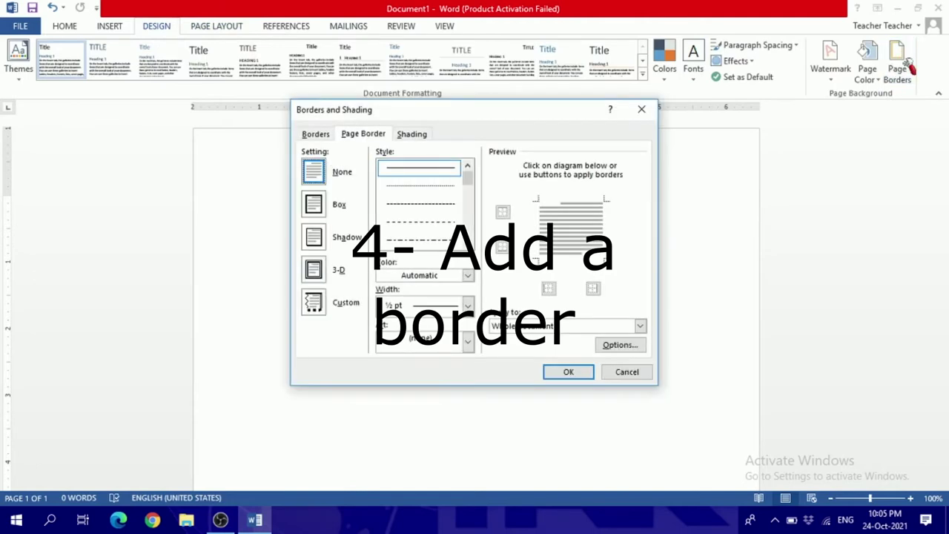
{"action": "left_click", "coordinate": [457, 341]}
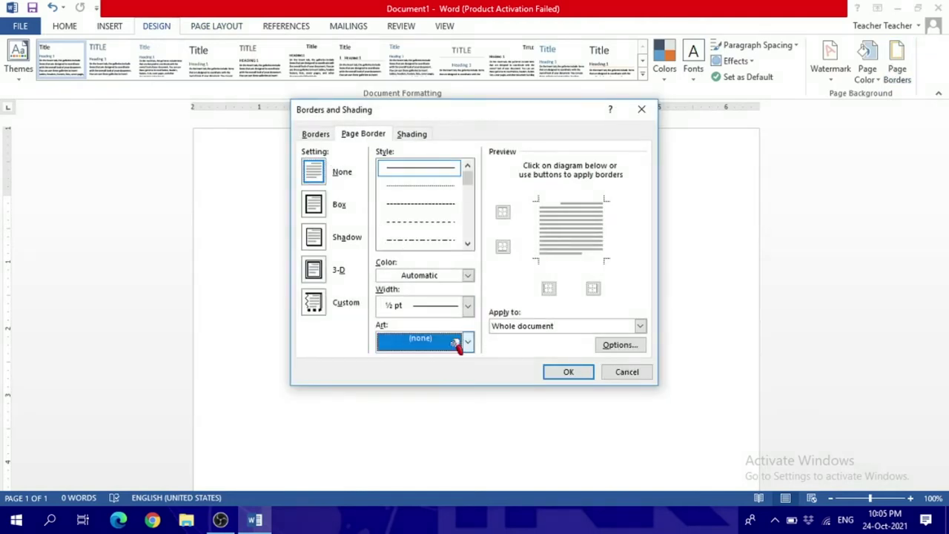
{"action": "scroll", "coordinate": [452, 382], "scroll_direction": "down", "scroll_amount": 1}
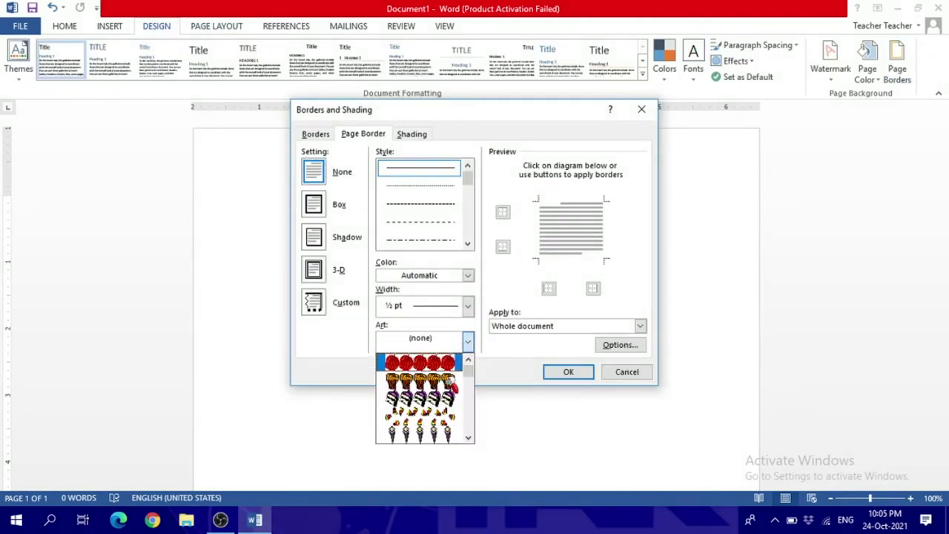
{"action": "left_click", "coordinate": [468, 437]}
{"action": "left_click", "coordinate": [467, 437]}
{"action": "left_click", "coordinate": [468, 437]}
{"action": "left_click", "coordinate": [467, 437]}
{"action": "left_click", "coordinate": [468, 437]}
{"action": "left_click", "coordinate": [468, 437]}
{"action": "left_click", "coordinate": [468, 438]}
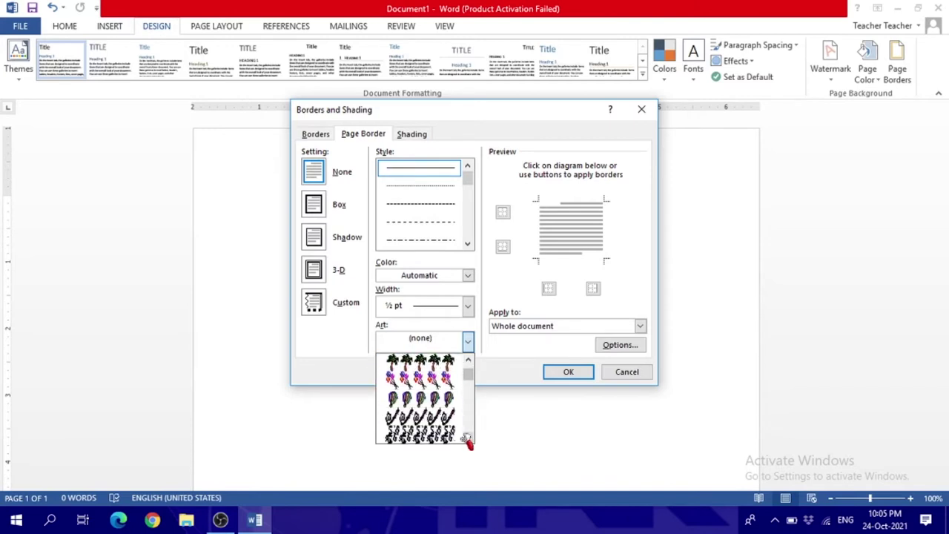
{"action": "left_click", "coordinate": [442, 389]}
{"action": "left_click", "coordinate": [563, 375]}
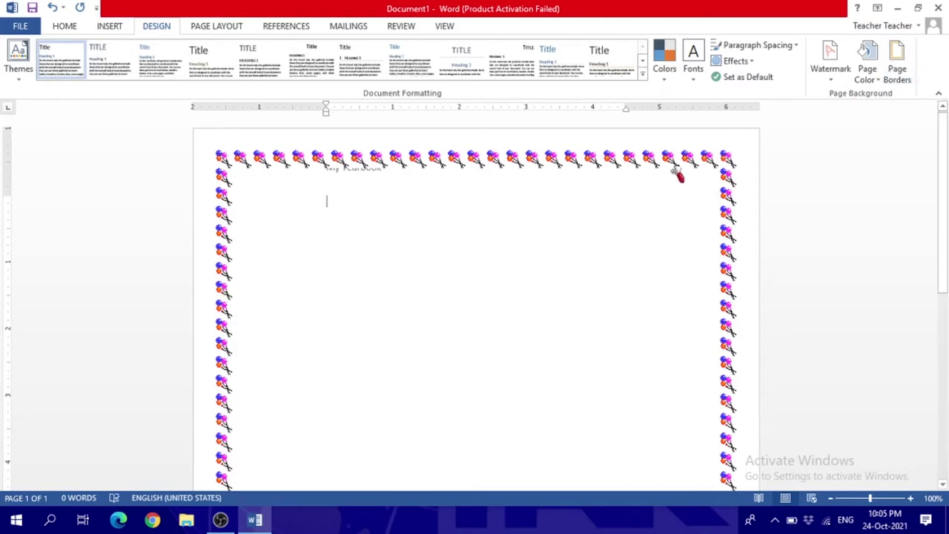
Reduce the art page border's width by five steps and apply it
{"action": "left_click", "coordinate": [893, 70]}
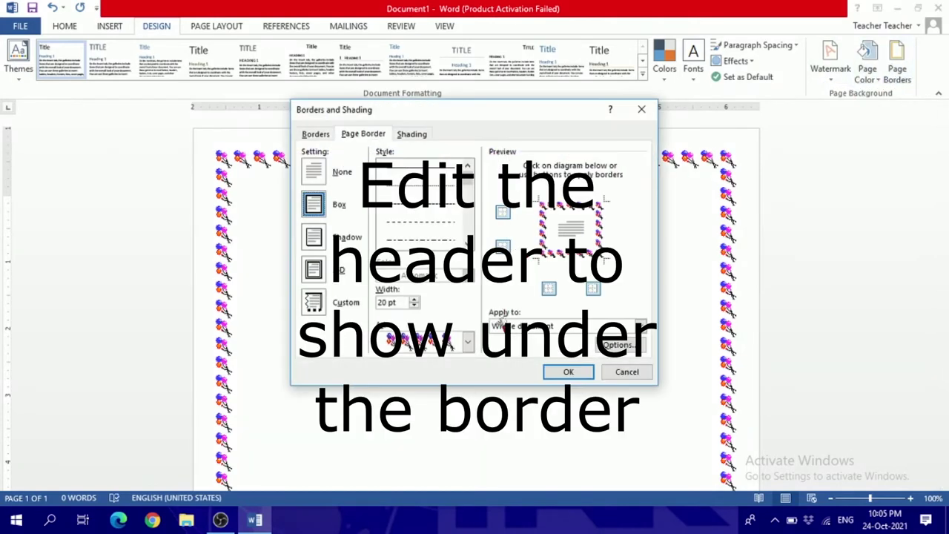
{"action": "left_click", "coordinate": [415, 306]}
{"action": "left_click", "coordinate": [414, 306]}
{"action": "left_click", "coordinate": [414, 306]}
{"action": "left_click", "coordinate": [414, 306]}
{"action": "left_click", "coordinate": [414, 306]}
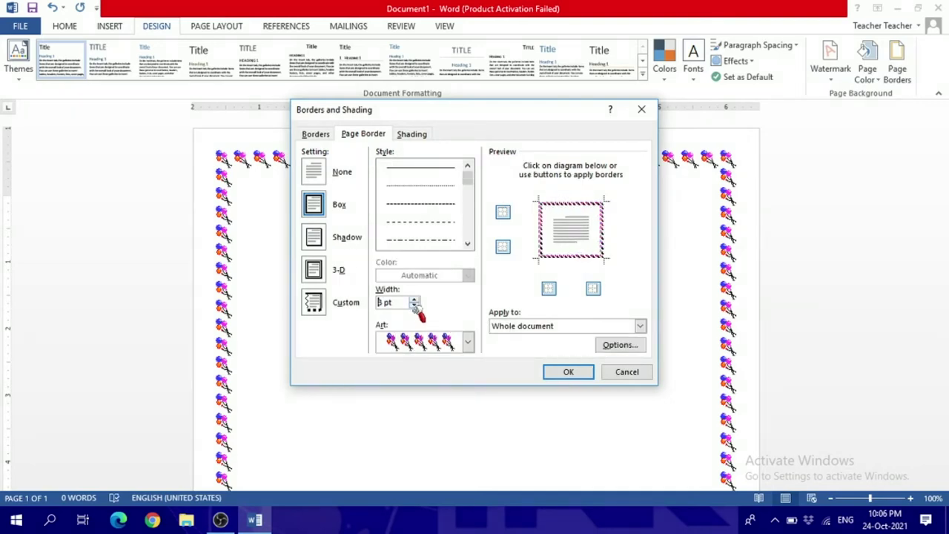
{"action": "left_click", "coordinate": [568, 371]}
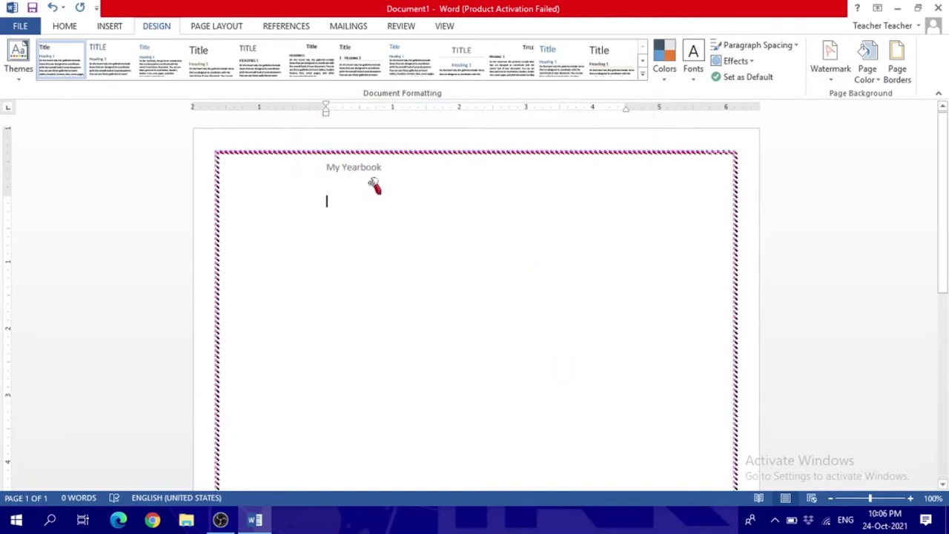
Widen the page border slightly by two steps, leaving it at 5 pt
{"action": "left_click", "coordinate": [905, 74]}
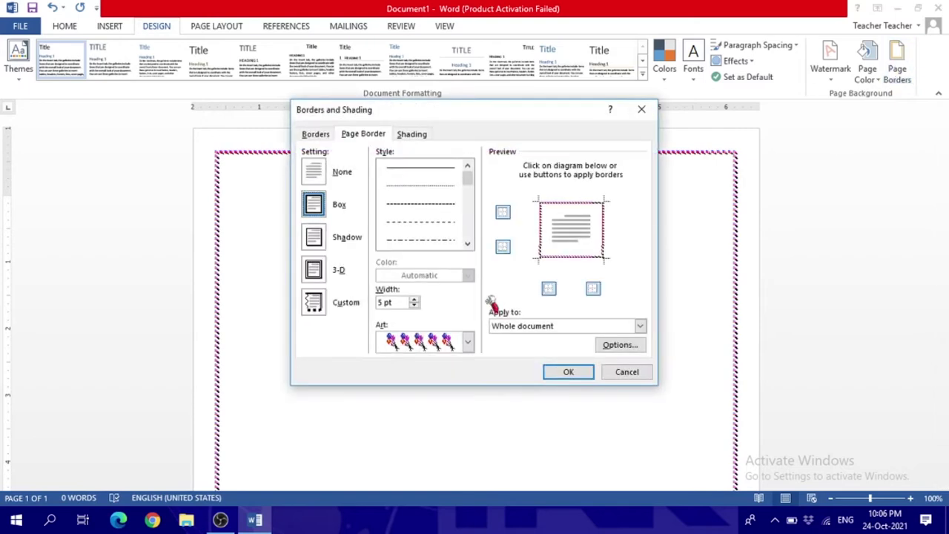
{"action": "left_click", "coordinate": [414, 299]}
{"action": "left_click", "coordinate": [414, 299]}
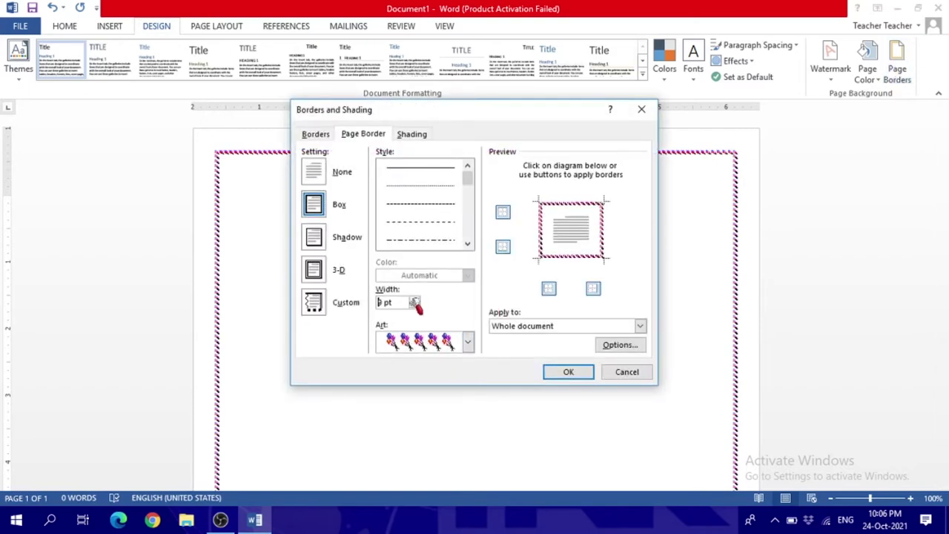
{"action": "left_click", "coordinate": [566, 372]}
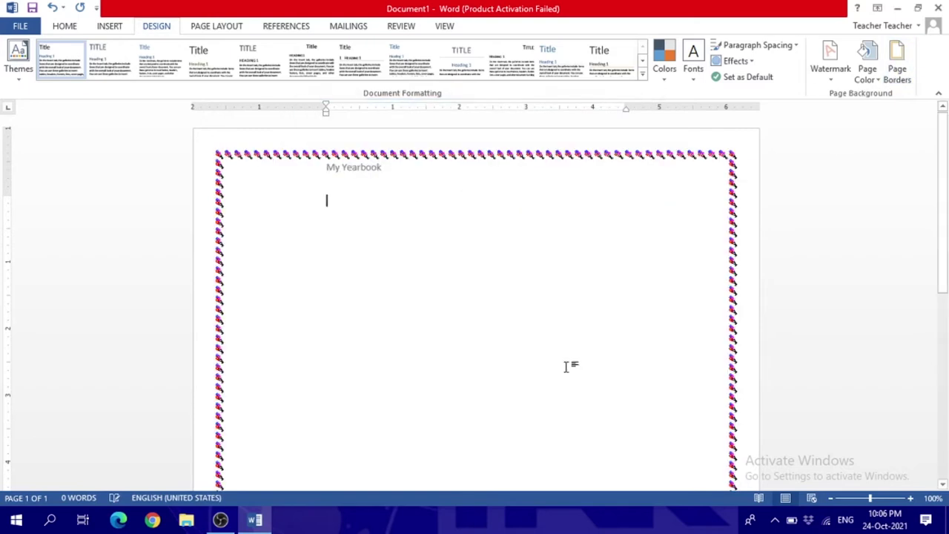
Add a blank line above 'My Yearbook' so the header sits below the border
{"action": "scroll", "coordinate": [564, 296], "scroll_direction": "down", "scroll_amount": 1}
{"action": "scroll", "coordinate": [564, 296], "scroll_direction": "down", "scroll_amount": 8}
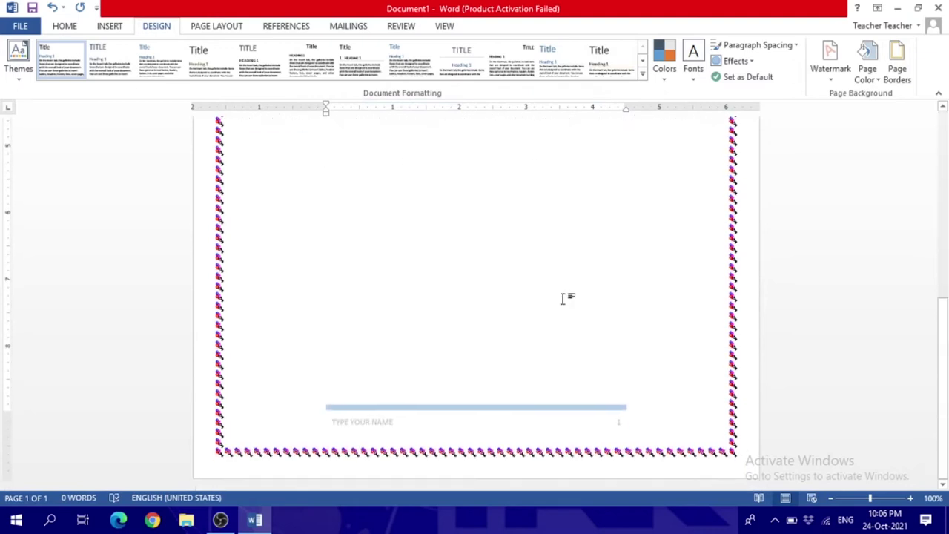
{"action": "scroll", "coordinate": [396, 376], "scroll_direction": "up", "scroll_amount": 5}
{"action": "scroll", "coordinate": [395, 376], "scroll_direction": "up", "scroll_amount": 4}
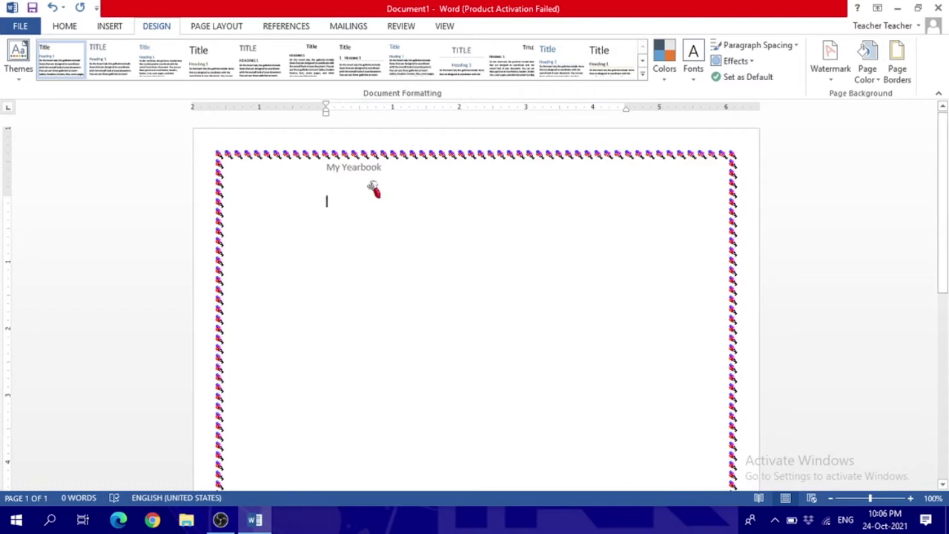
{"action": "double_click", "coordinate": [386, 169]}
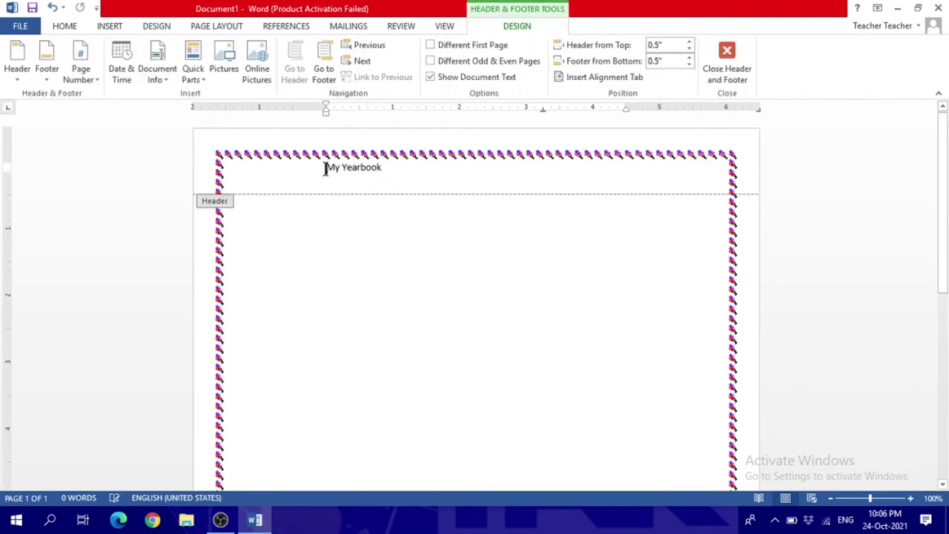
{"action": "key", "text": "Return"}
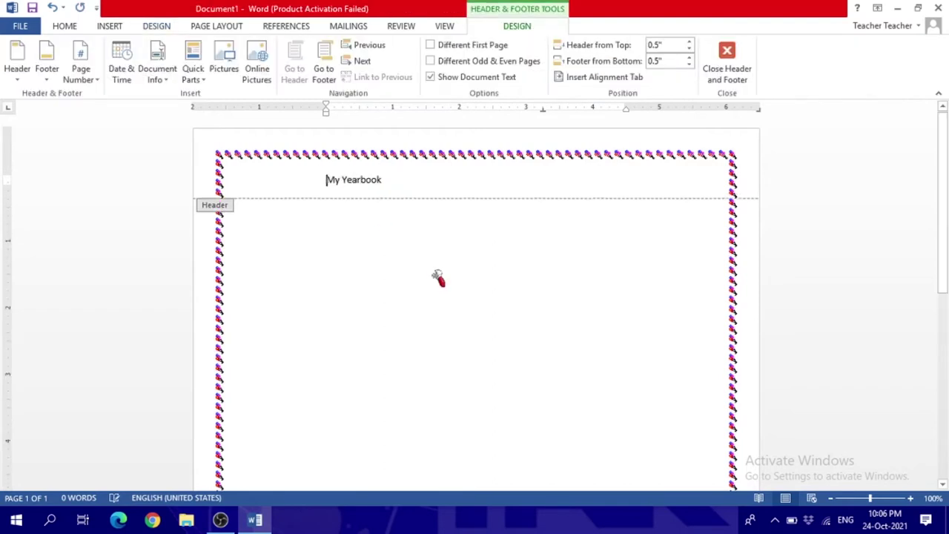
{"action": "double_click", "coordinate": [438, 278]}
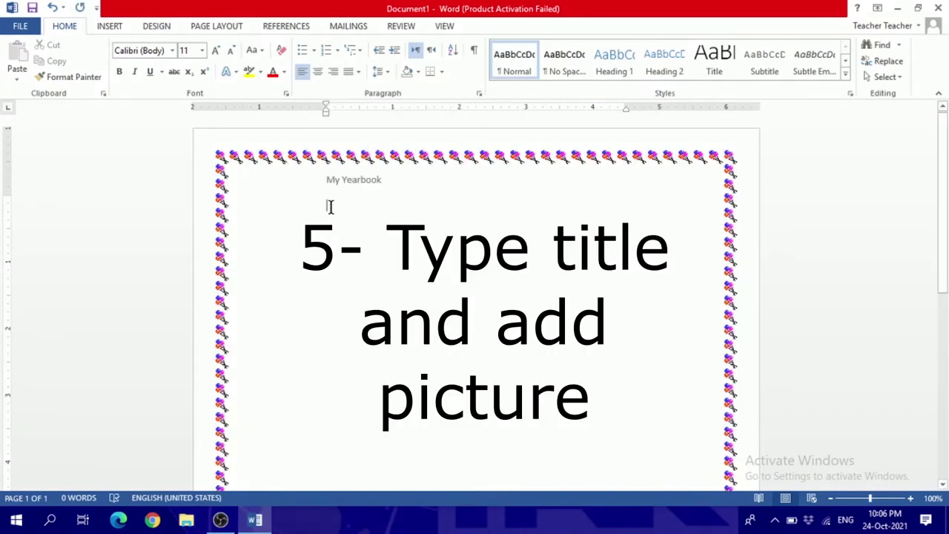
Begin the title by typing 'Year 6B' in the page body
{"action": "type", "text": "Year 6"}
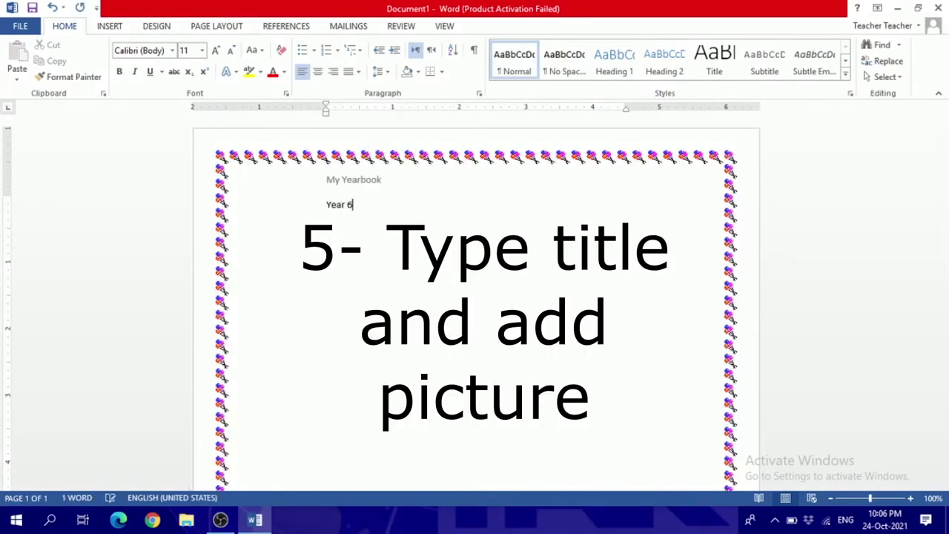
{"action": "type", "text": "B"}
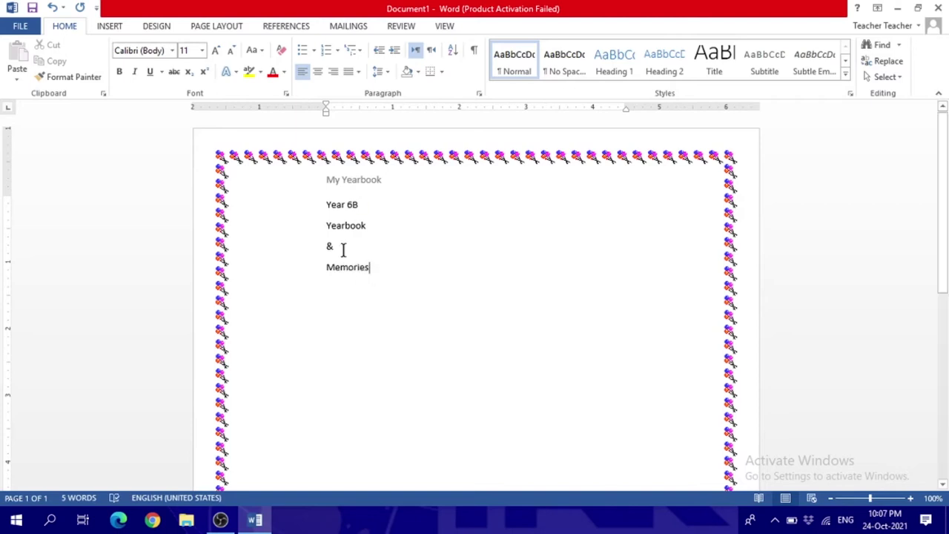
Select the whole title, centre it, and format it as 48 pt Bernard MT Condensed
{"action": "key", "text": "ctrl+a"}
{"action": "left_click", "coordinate": [317, 71]}
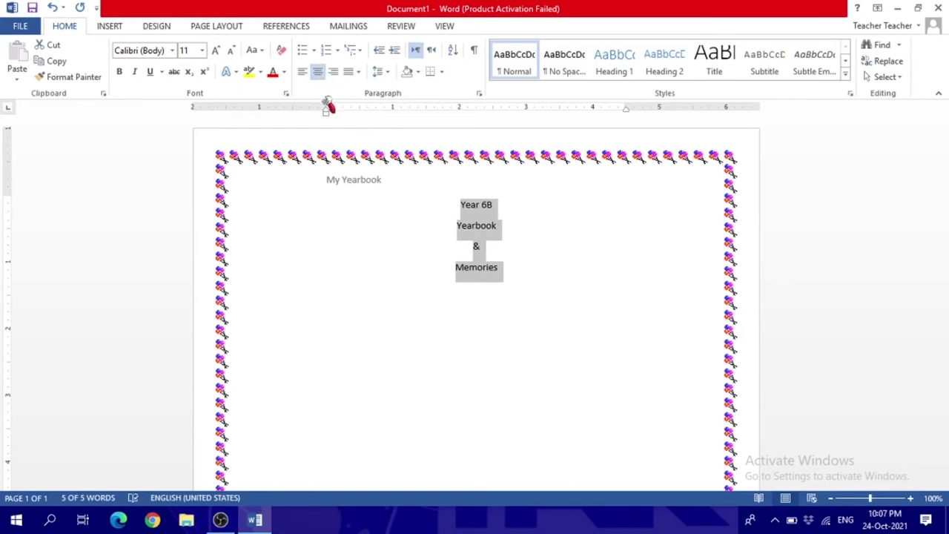
{"action": "left_click", "coordinate": [201, 49]}
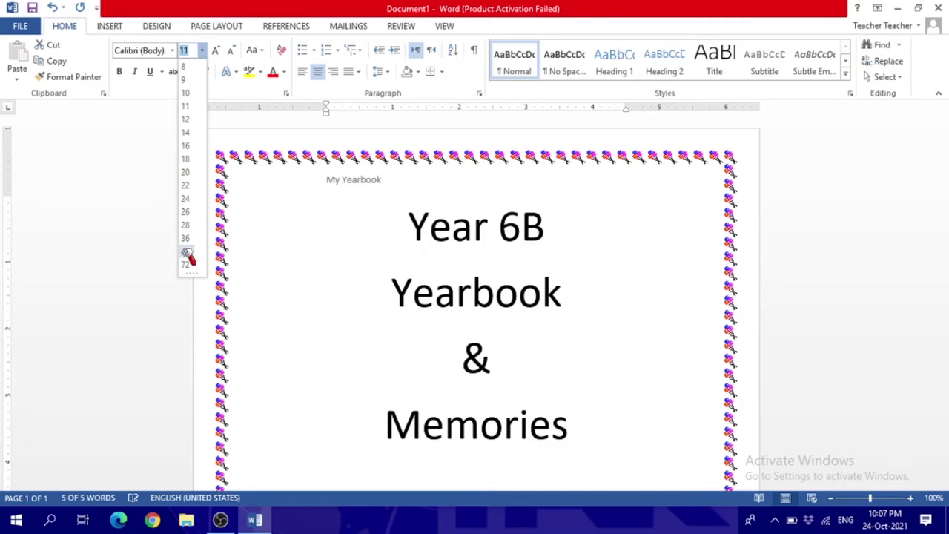
{"action": "left_click", "coordinate": [187, 252]}
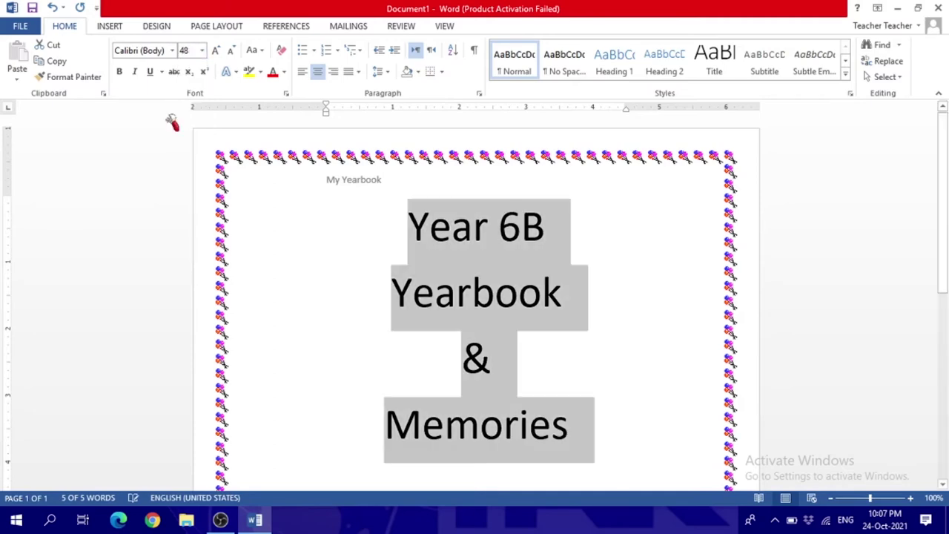
{"action": "left_click", "coordinate": [173, 50]}
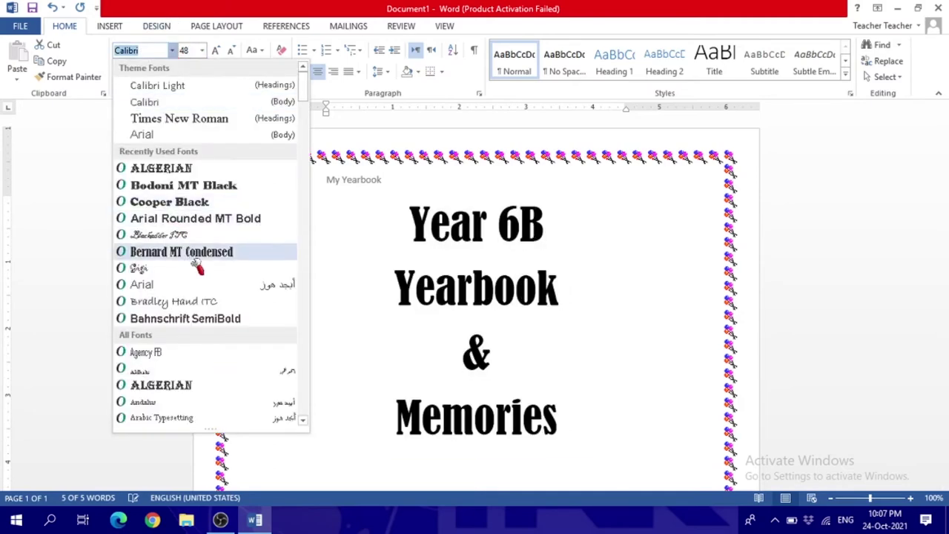
{"action": "scroll", "coordinate": [196, 267], "scroll_direction": "down", "scroll_amount": 3}
{"action": "scroll", "coordinate": [196, 267], "scroll_direction": "down", "scroll_amount": 5}
{"action": "scroll", "coordinate": [196, 267], "scroll_direction": "down", "scroll_amount": 2}
{"action": "scroll", "coordinate": [197, 267], "scroll_direction": "down", "scroll_amount": 1}
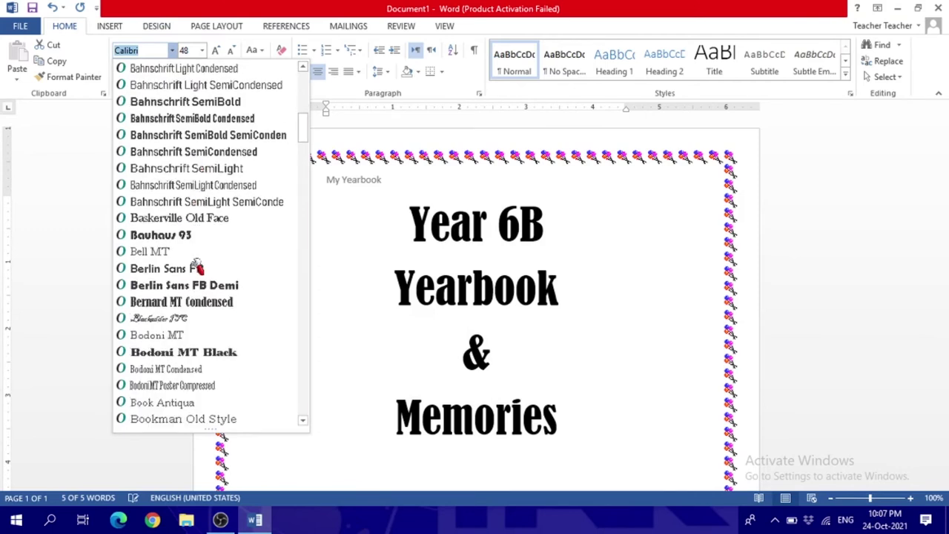
{"action": "left_click", "coordinate": [178, 302]}
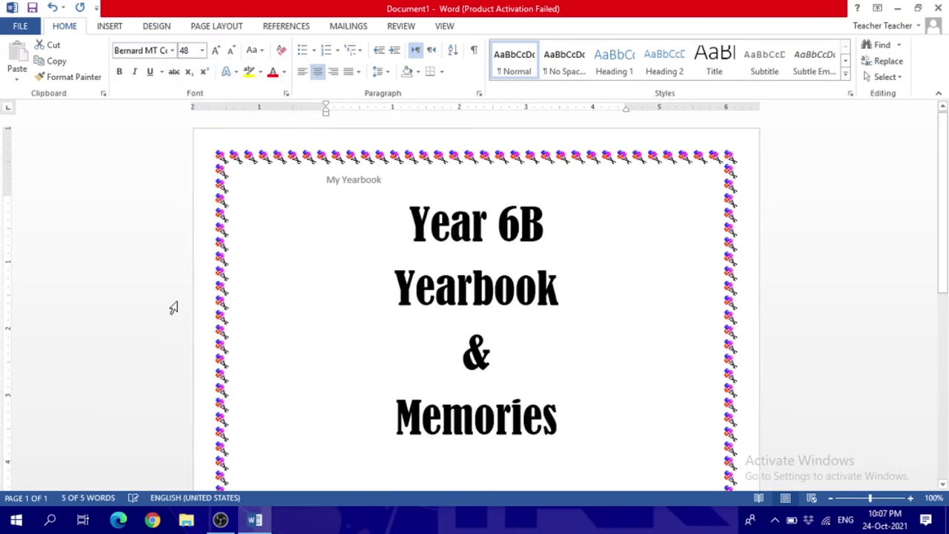
{"action": "left_click", "coordinate": [407, 227]}
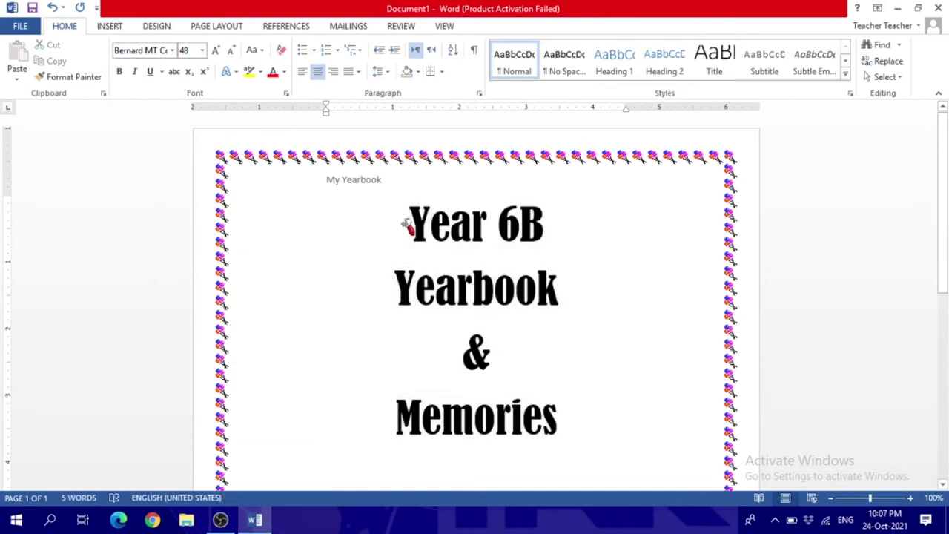
Insert the online clipart of two children with school bags on a new line below 'Memories'
{"action": "scroll", "coordinate": [497, 288], "scroll_direction": "down", "scroll_amount": 3}
{"action": "scroll", "coordinate": [497, 289], "scroll_direction": "down", "scroll_amount": 7}
{"action": "scroll", "coordinate": [498, 288], "scroll_direction": "up", "scroll_amount": 2}
{"action": "scroll", "coordinate": [497, 288], "scroll_direction": "up", "scroll_amount": 3}
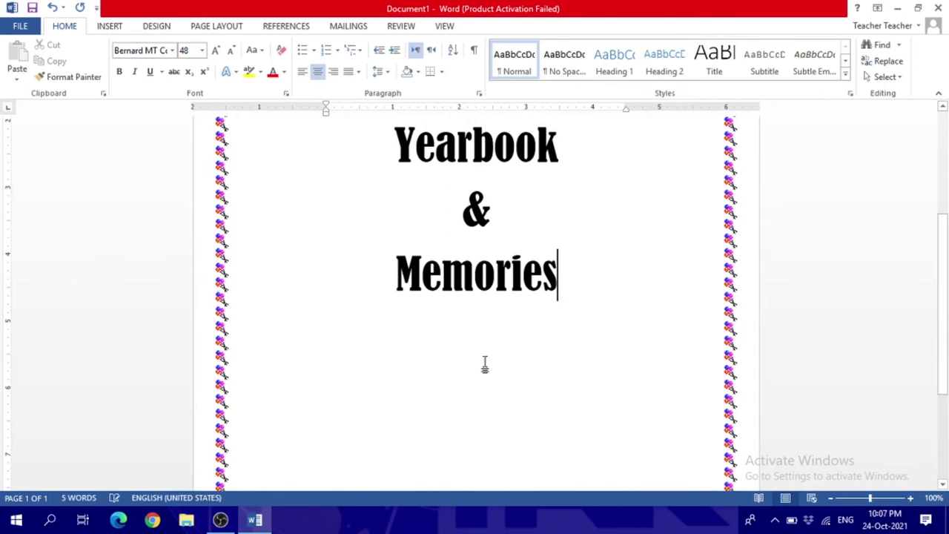
{"action": "key", "text": "Return"}
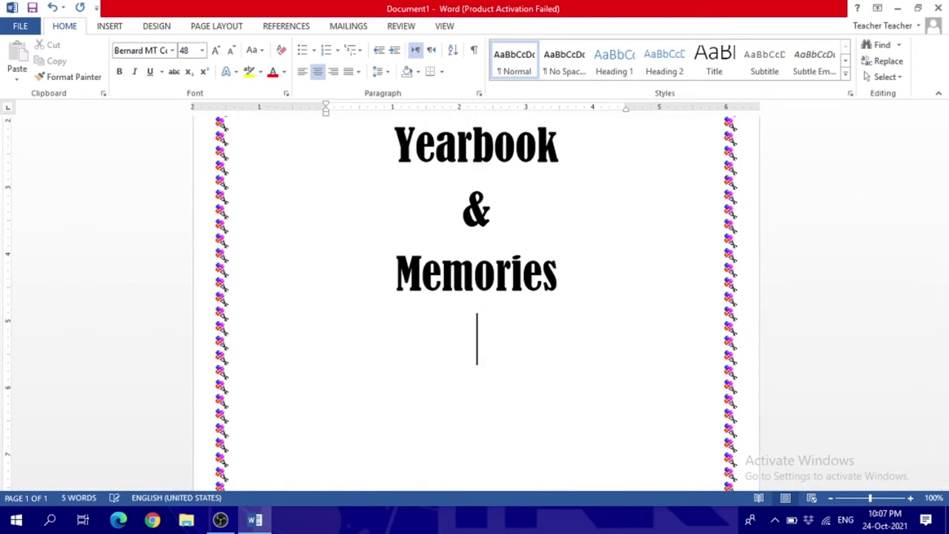
{"action": "left_click", "coordinate": [112, 27]}
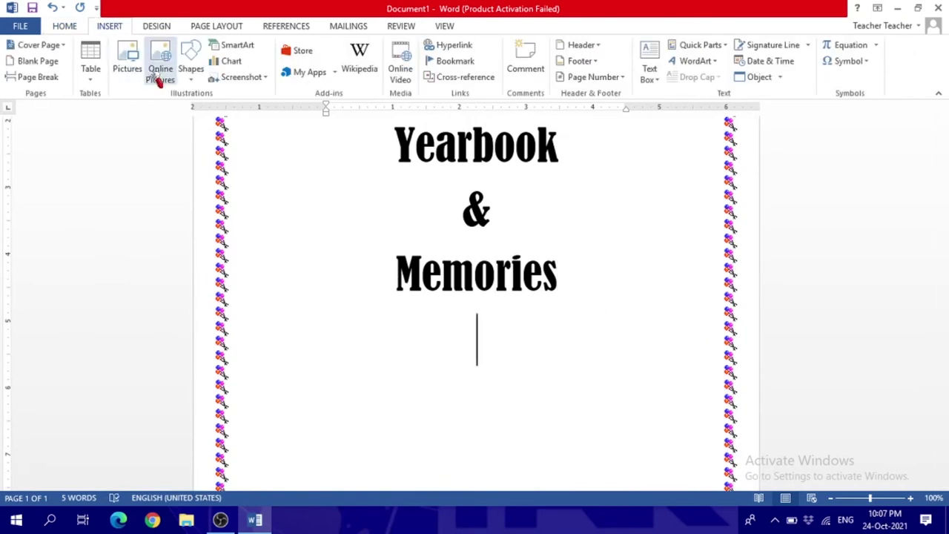
{"action": "left_click", "coordinate": [159, 74]}
{"action": "left_click", "coordinate": [332, 286]}
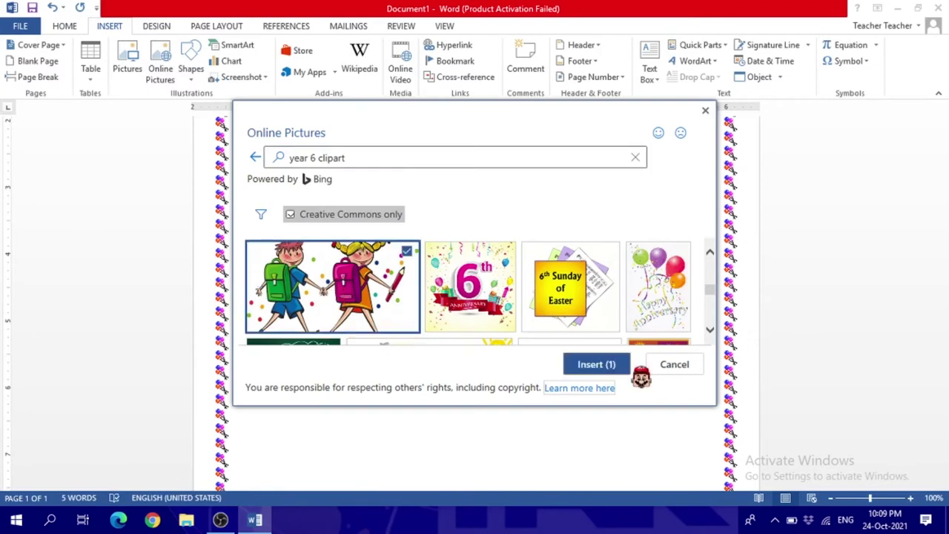
{"action": "left_click", "coordinate": [599, 365]}
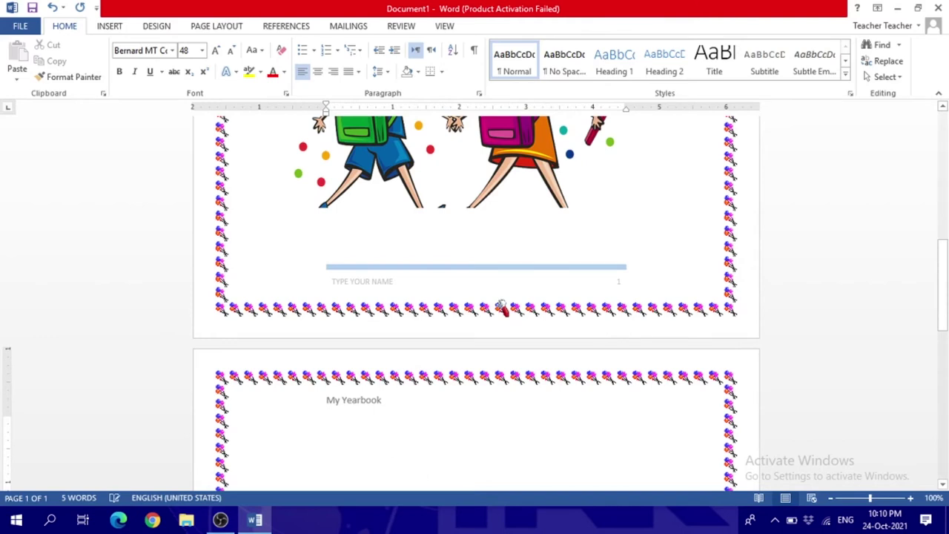
Set the text size to 20 pt and start a second page headed 'Classlist Names:'
{"action": "scroll", "coordinate": [499, 301], "scroll_direction": "down", "scroll_amount": 5}
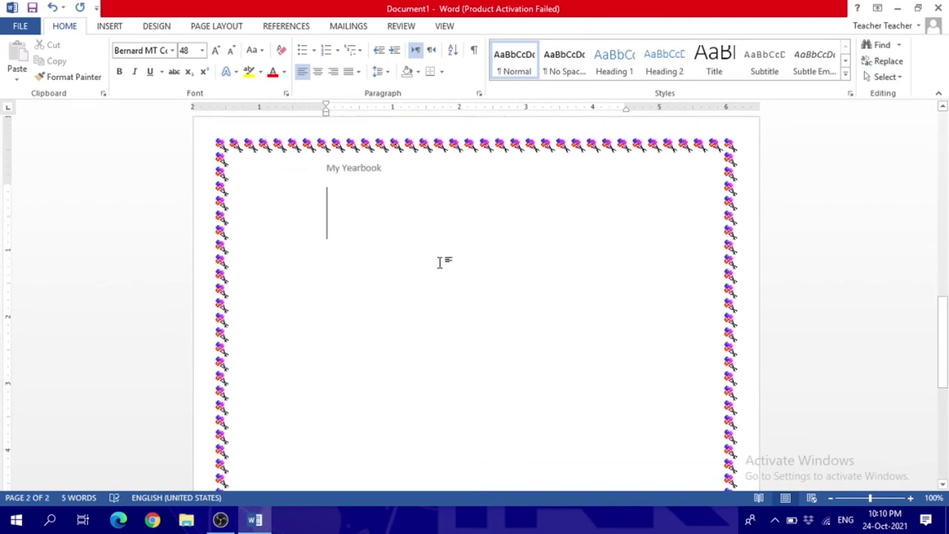
{"action": "left_click", "coordinate": [202, 51]}
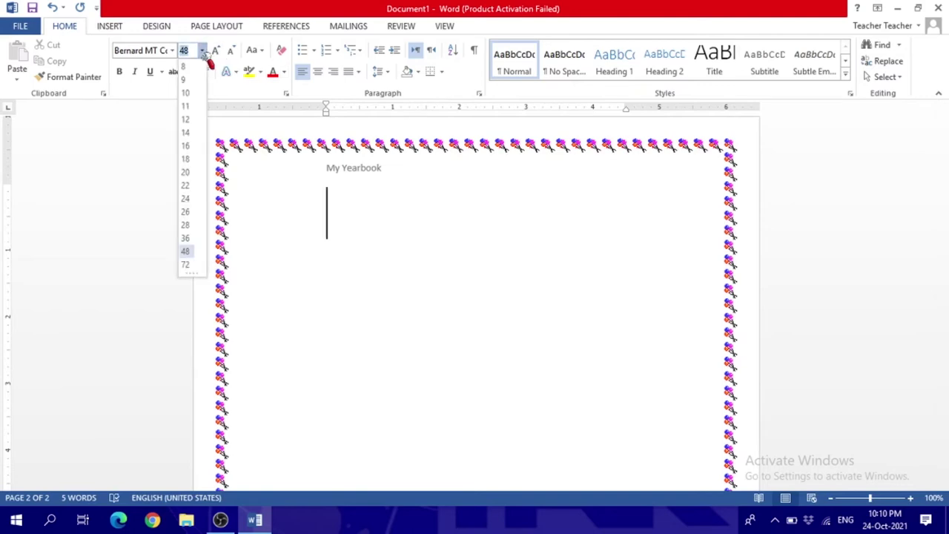
{"action": "left_click", "coordinate": [185, 172]}
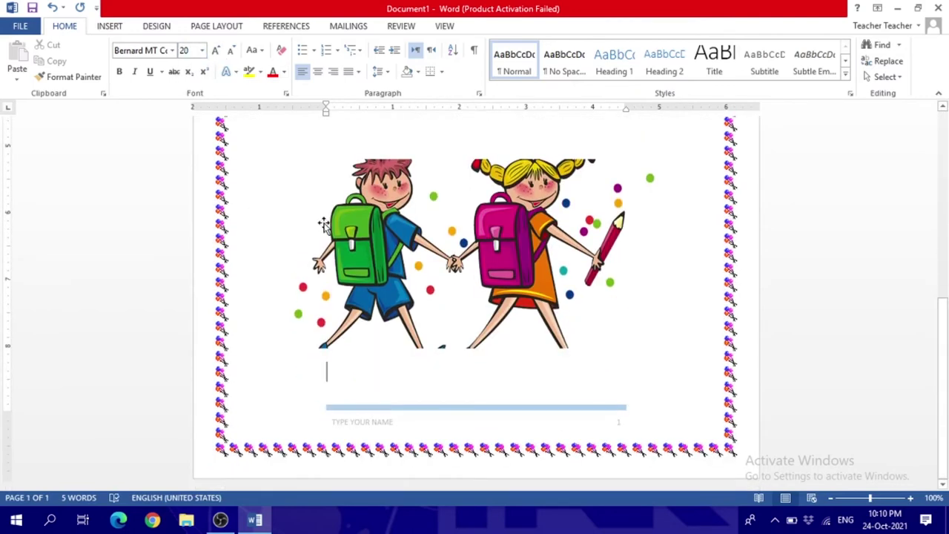
{"action": "key", "text": "Return"}
{"action": "key", "text": "Return"}
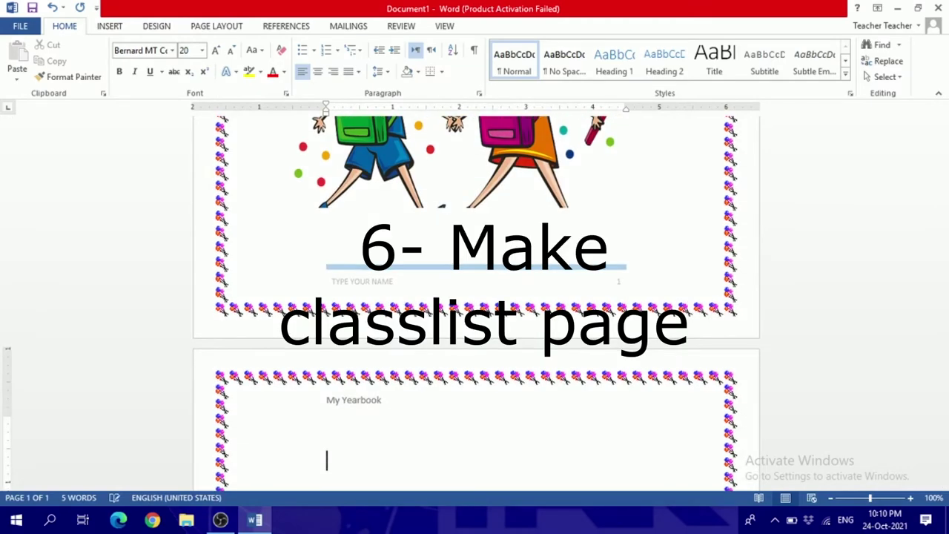
{"action": "type", "text": "Classlist Names:"}
{"action": "key", "text": "Return"}
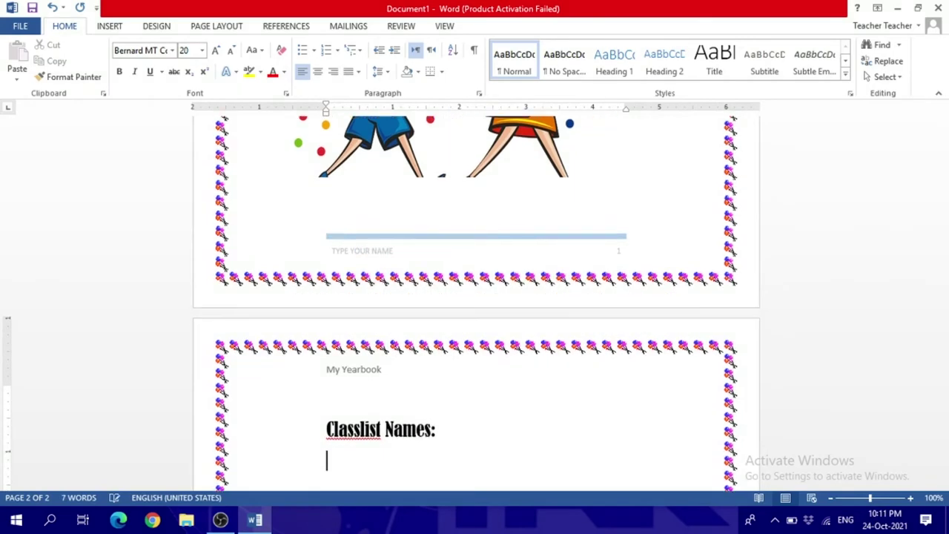
Type six student names as a numbered list, starting with '1-' to trigger auto-numbering
{"action": "scroll", "coordinate": [354, 250], "scroll_direction": "down", "scroll_amount": 5}
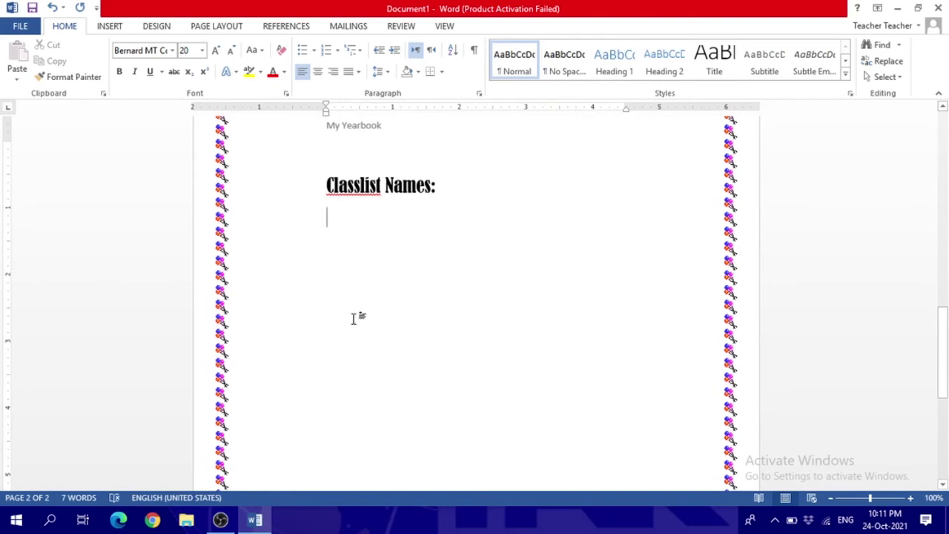
{"action": "type", "text": "1-"}
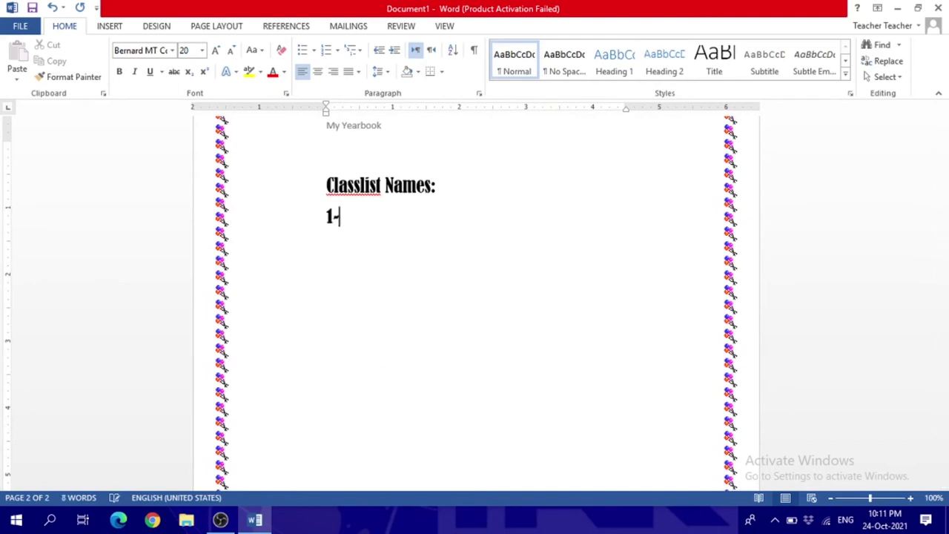
{"action": "type", "text": " Adam"}
{"action": "key", "text": "Return"}
{"action": "key", "text": "BackSpace"}
{"action": "type", "text": "Ali"}
{"action": "key", "text": "Return"}
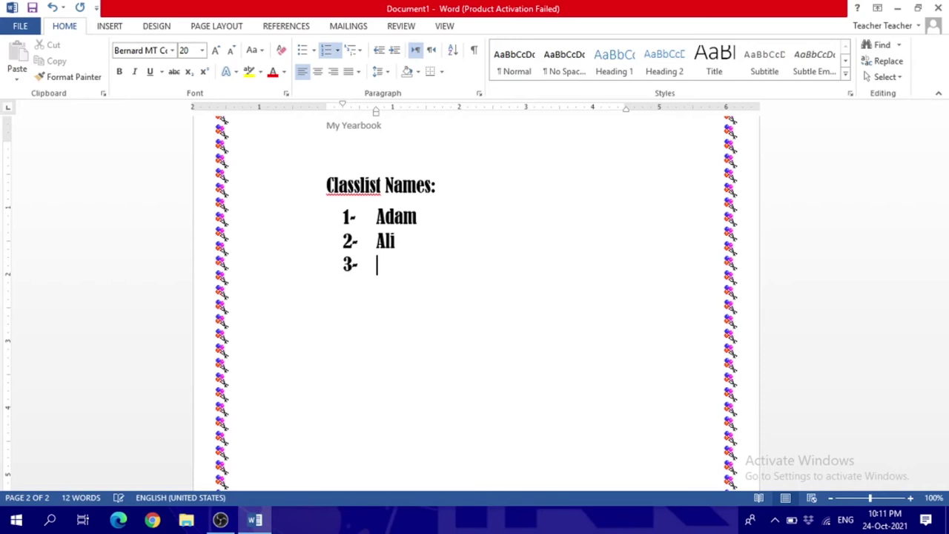
{"action": "type", "text": "Al"}
{"action": "type", "text": "ice"}
{"action": "key", "text": "Return"}
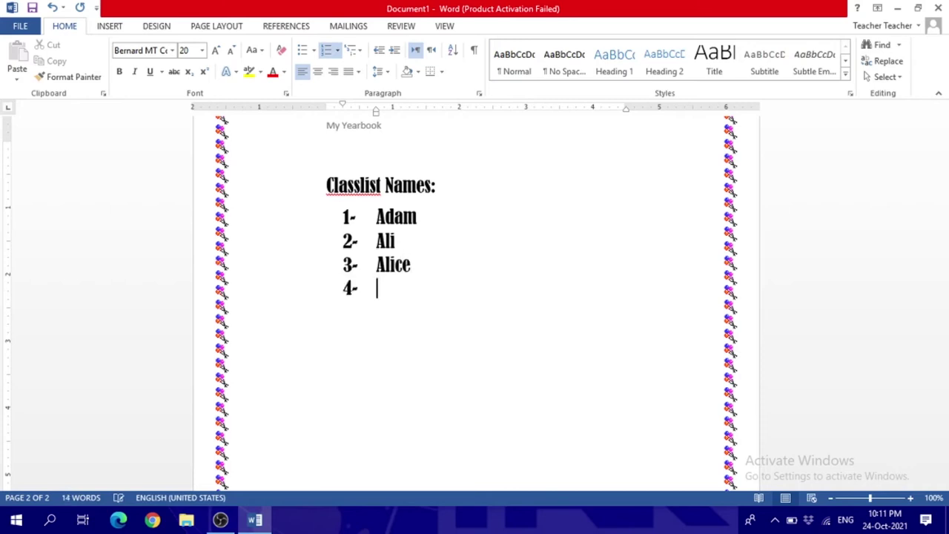
{"action": "type", "text": "Sanaa"}
{"action": "key", "text": "Return"}
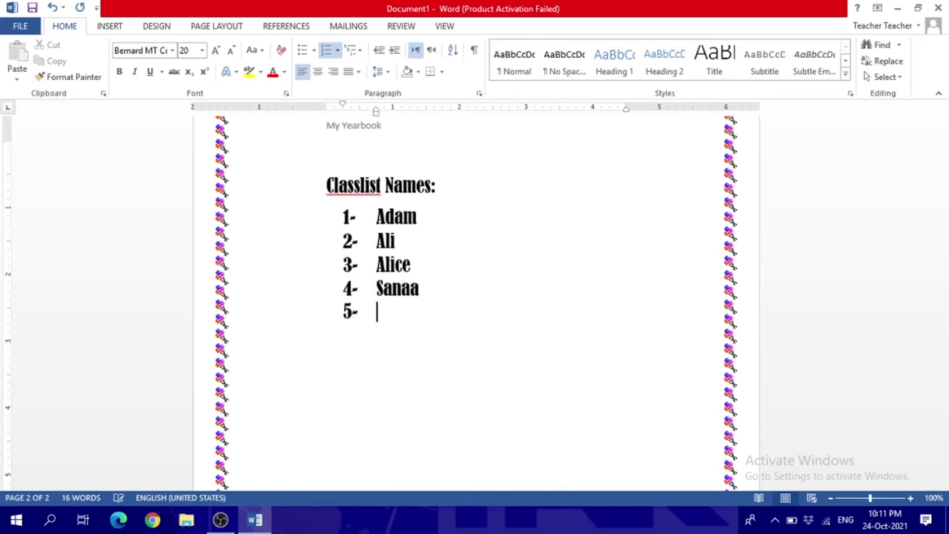
{"action": "type", "text": "May"}
{"action": "key", "text": "Return"}
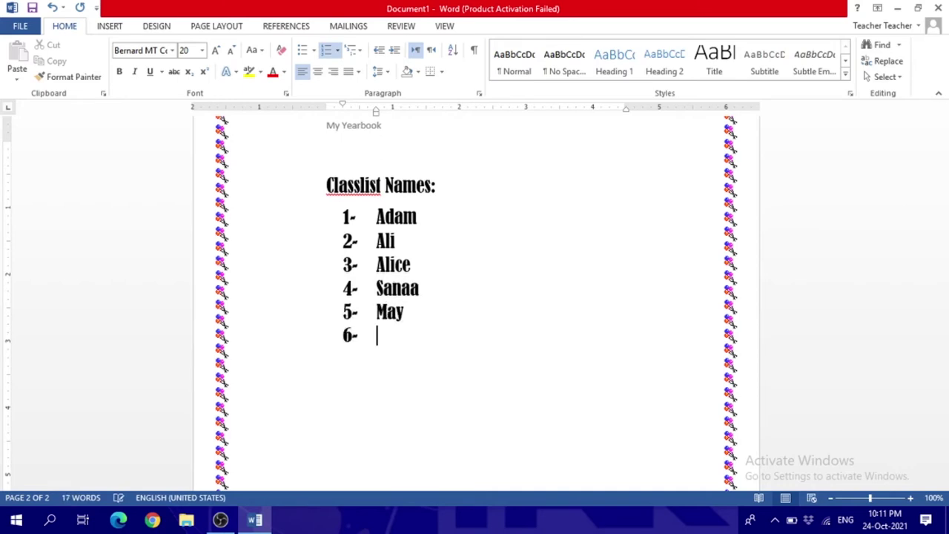
{"action": "type", "text": "Sam"}
{"action": "key", "text": "Return"}
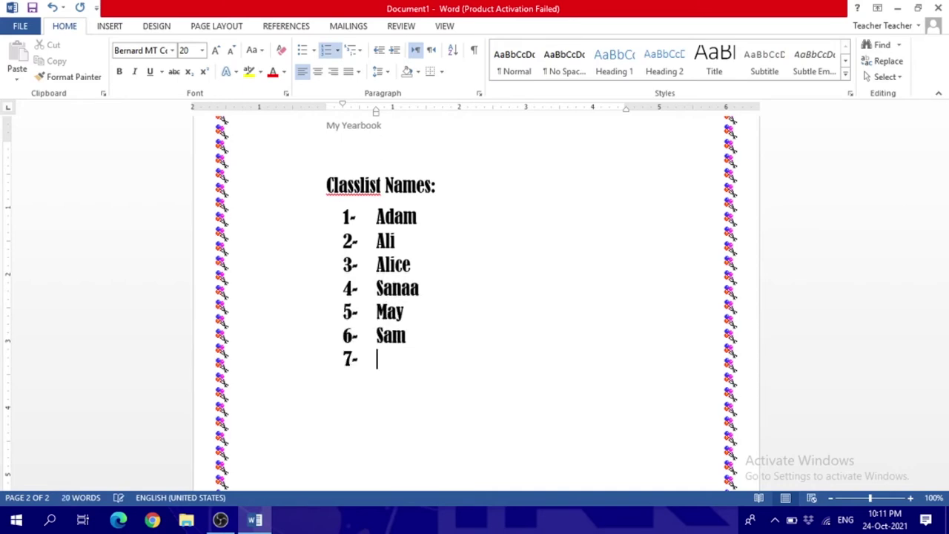
End the numbered list on the empty item and start a third page
{"action": "scroll", "coordinate": [366, 291], "scroll_direction": "down", "scroll_amount": 1}
{"action": "scroll", "coordinate": [366, 291], "scroll_direction": "down", "scroll_amount": 3}
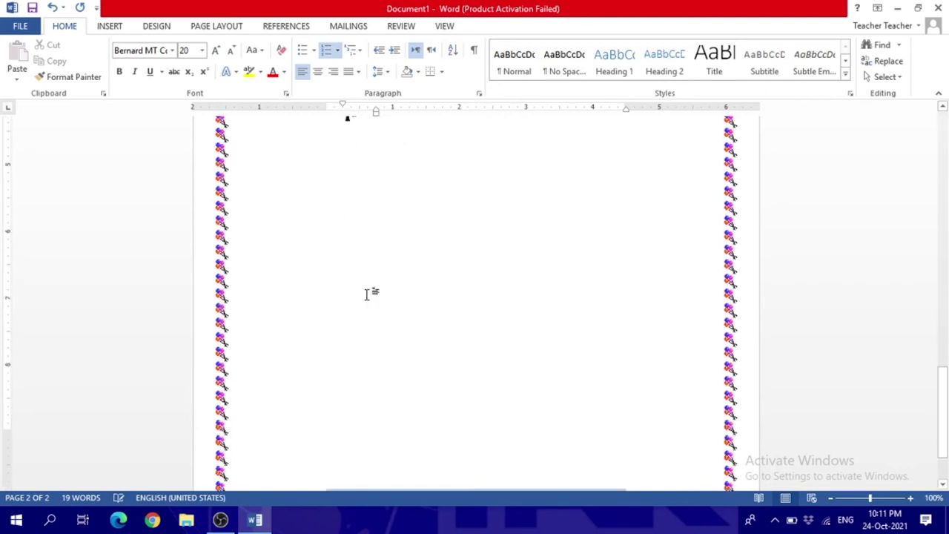
{"action": "scroll", "coordinate": [367, 293], "scroll_direction": "down", "scroll_amount": 5}
{"action": "key", "text": "Return"}
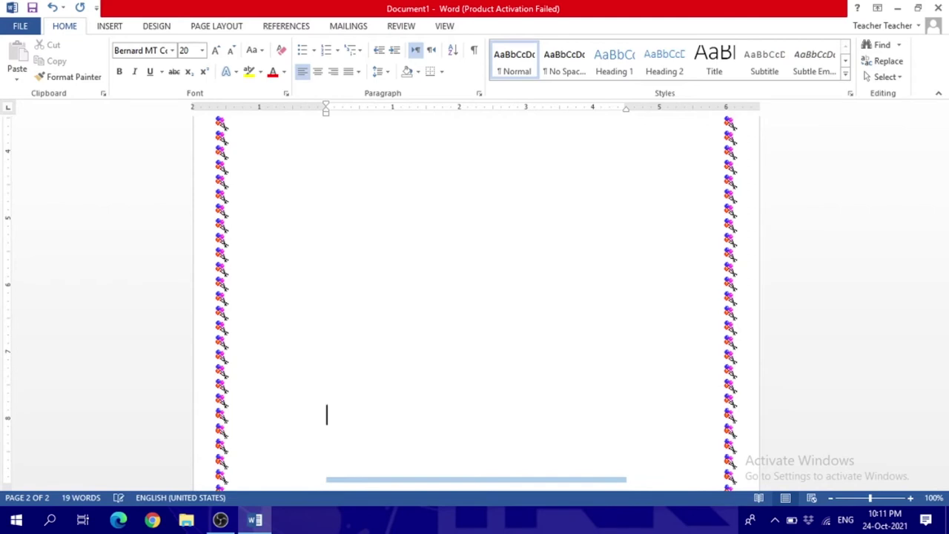
{"action": "key", "text": "Return"}
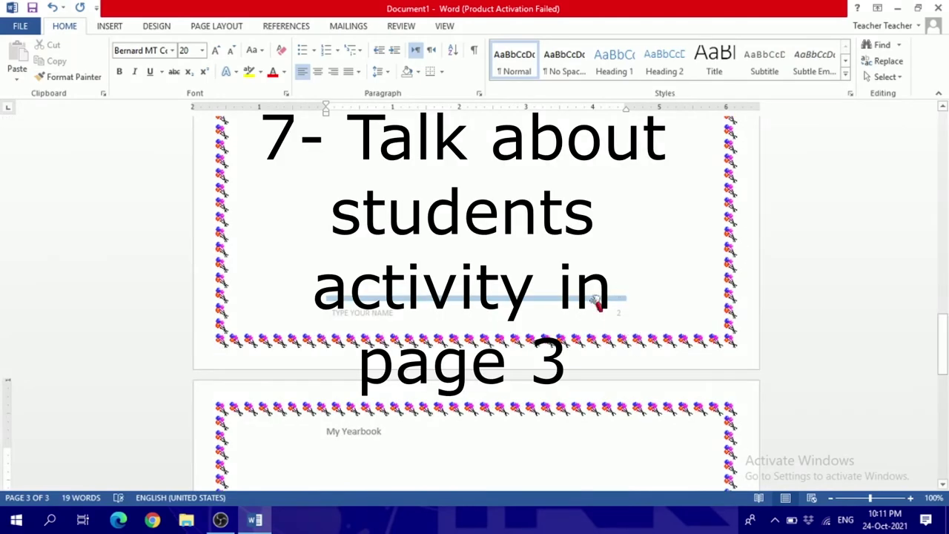
Head page 3 'Students Achievements:' and ask students to list achievements and include pictures
{"action": "key", "text": "Return"}
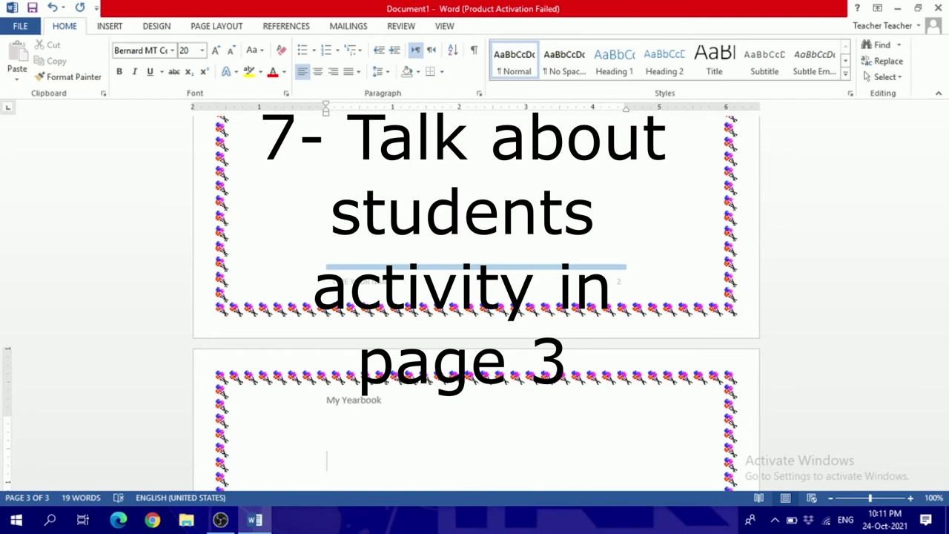
{"action": "type", "text": "S"}
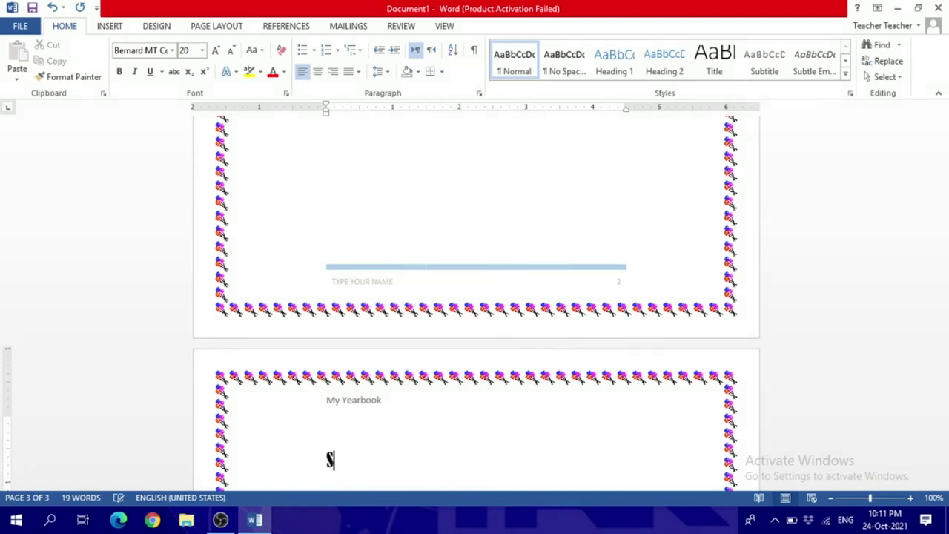
{"action": "type", "text": "tudents"}
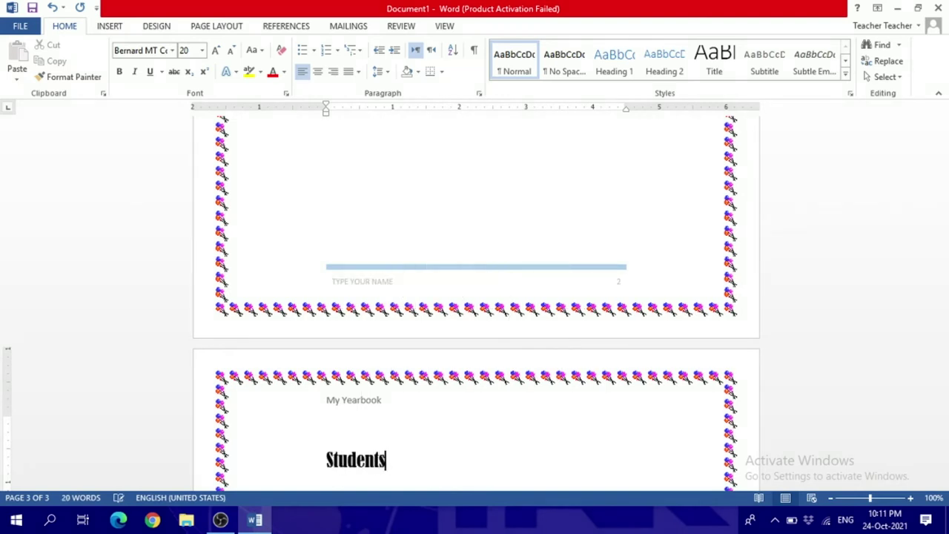
{"action": "type", "text": " Ach"}
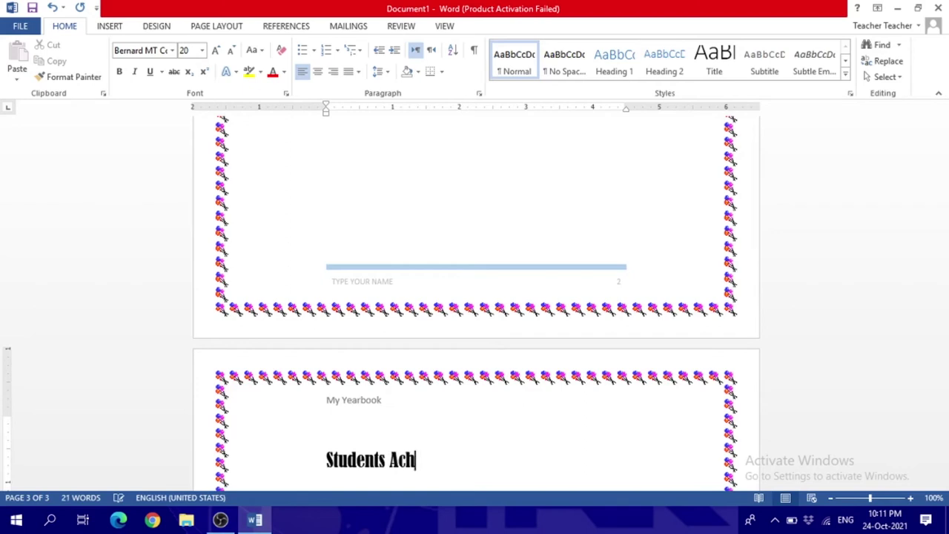
{"action": "type", "text": "ievements:"}
{"action": "key", "text": "Return"}
{"action": "type", "text": "List "}
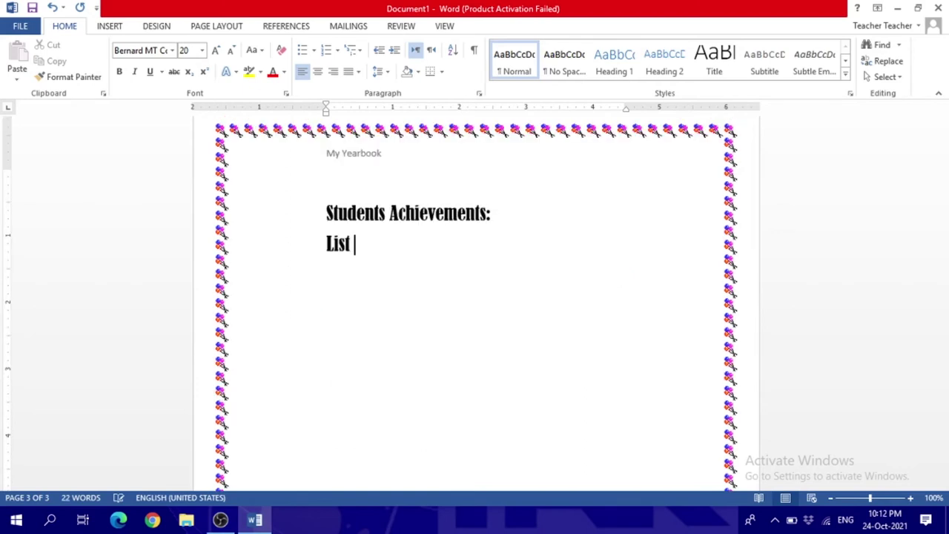
{"action": "type", "text": "what achie"}
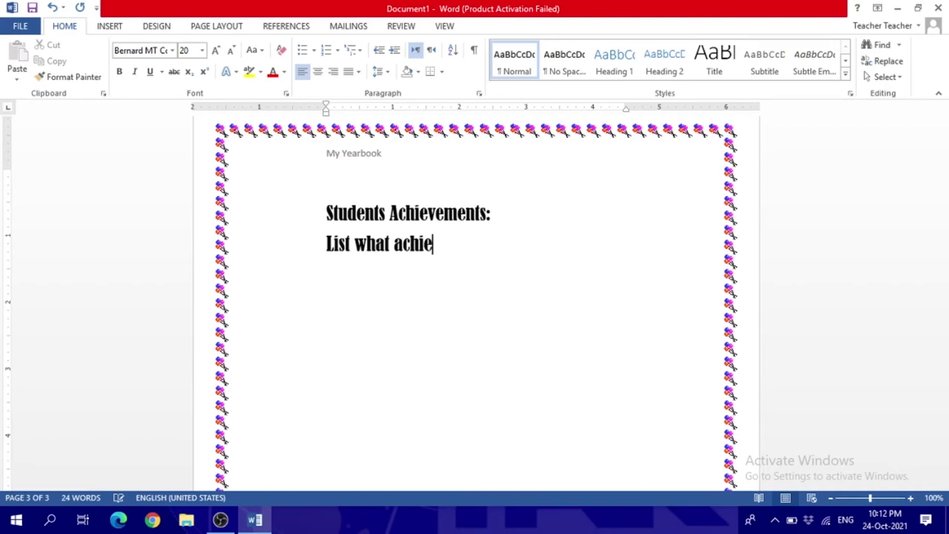
{"action": "type", "text": "ements "}
{"action": "type", "text": "ouhave youa"}
{"action": "type", "text": "nd "}
{"action": "type", "text": "your f"}
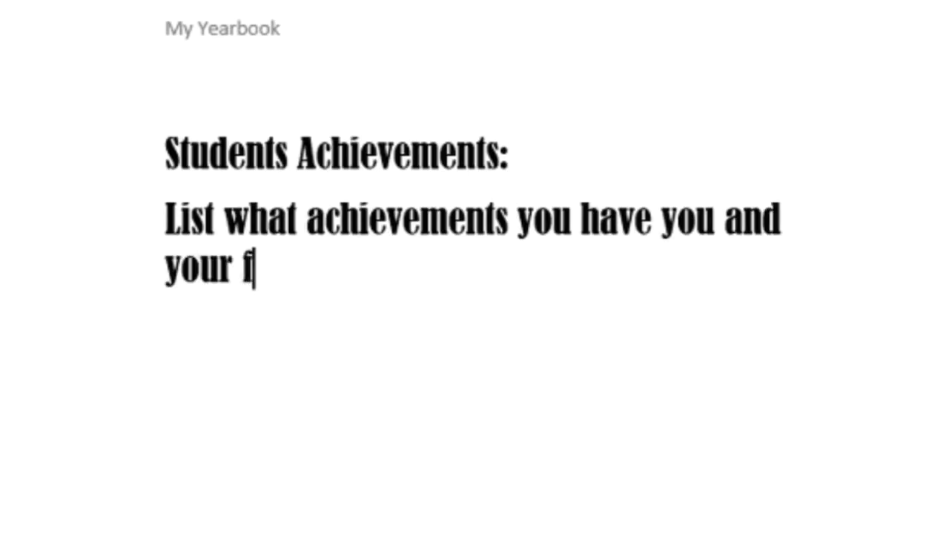
{"action": "type", "text": "ienfds"}
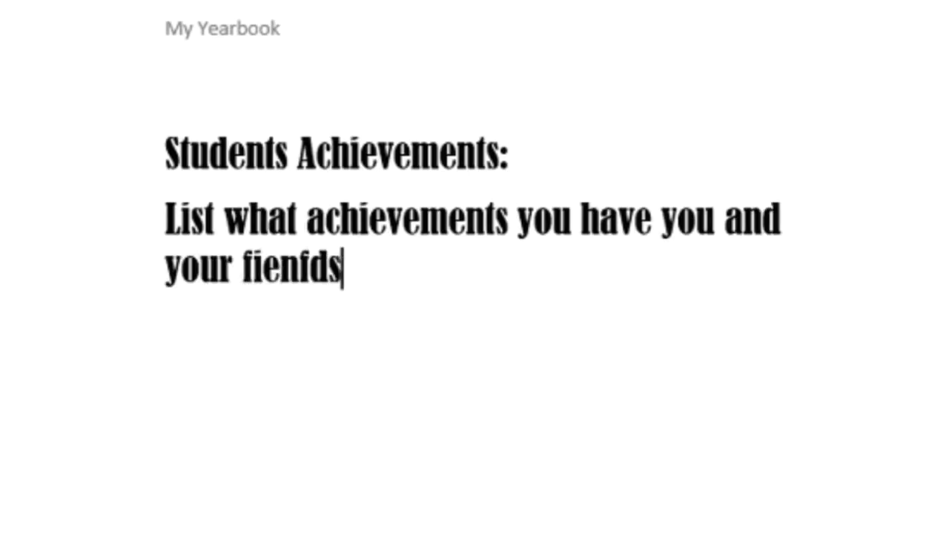
{"action": "key", "text": "BackSpace"}
{"action": "key", "text": "BackSpace"}
{"action": "key", "text": "BackSpace"}
{"action": "key", "text": "BackSpace"}
{"action": "key", "text": "BackSpace"}
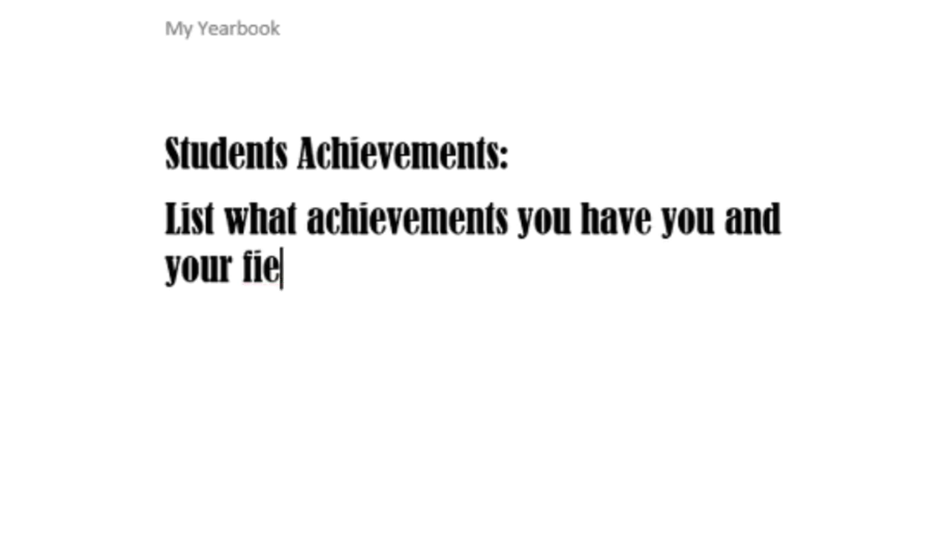
{"action": "key", "text": "BackSpace"}
{"action": "key", "text": "BackSpace"}
{"action": "type", "text": "riends in here. dont forget to"}
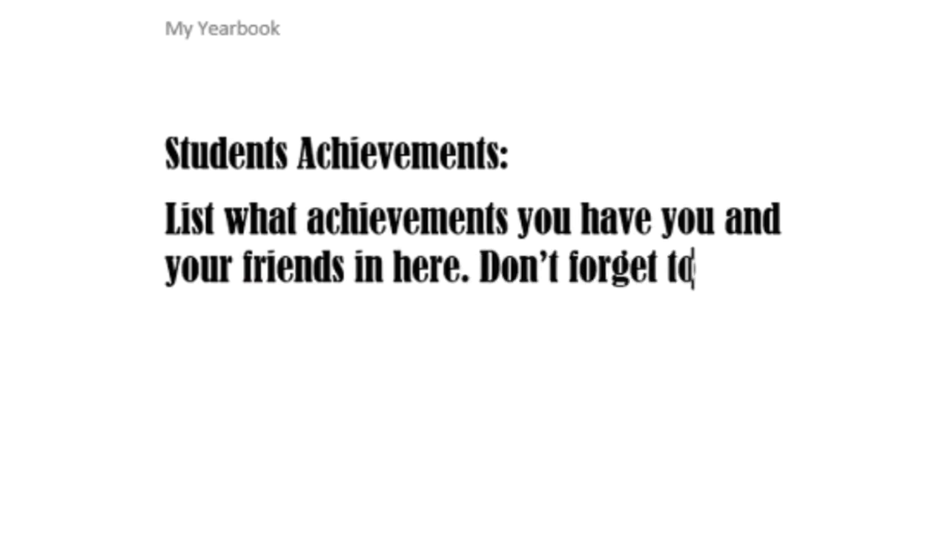
{"action": "type", "text": " include pic"}
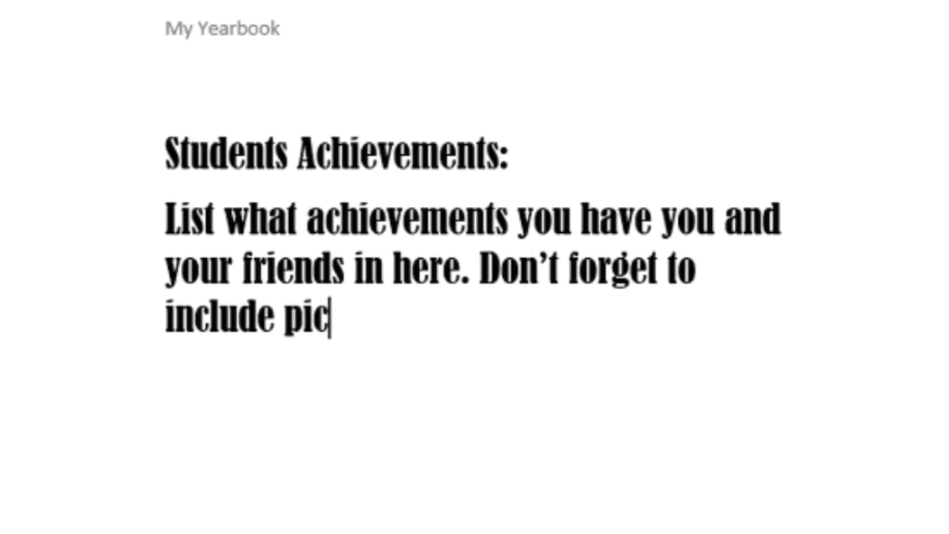
{"action": "type", "text": "tures"}
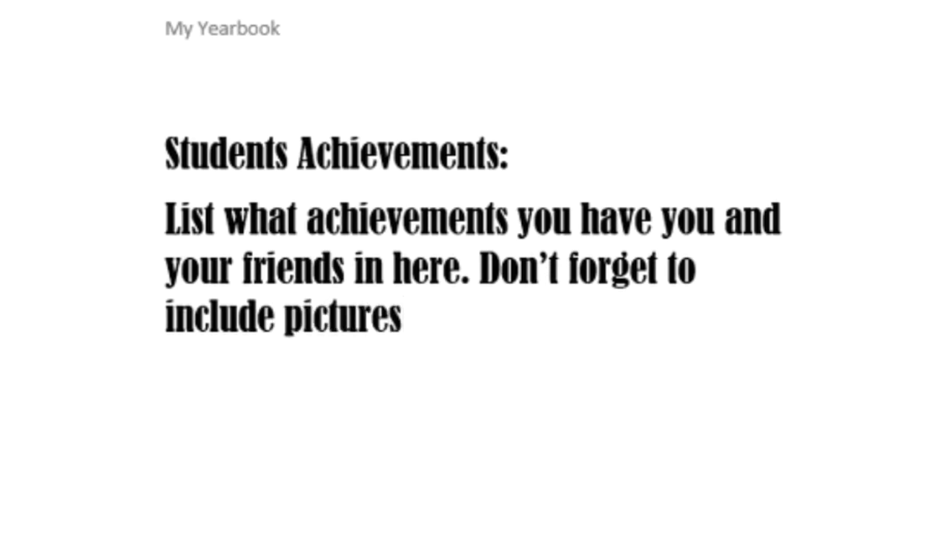
{"action": "key", "text": "Return"}
{"action": "key", "text": "Return"}
{"action": "key", "text": "Return"}
{"action": "key", "text": "Return"}
{"action": "key", "text": "Return"}
{"action": "key", "text": "Return"}
{"action": "key", "text": "Return"}
{"action": "key", "text": "Return"}
{"action": "key", "text": "Return"}
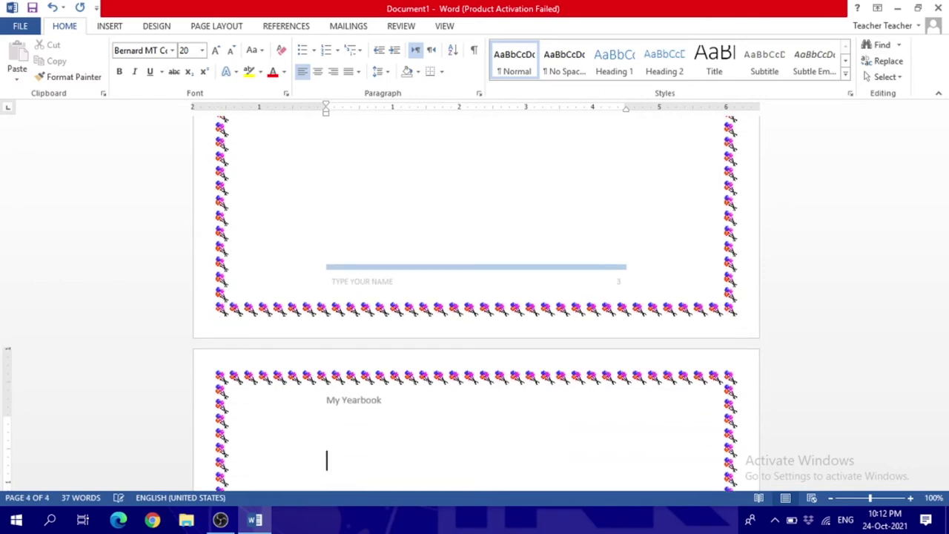
Type the 'Hobbies and Interests' heading on page 4
{"action": "type", "text": "B"}
{"action": "type", "text": "o"}
{"action": "key", "text": "BackSpace"}
{"action": "key", "text": "BackSpace"}
{"action": "type", "text": "Hobbies"}
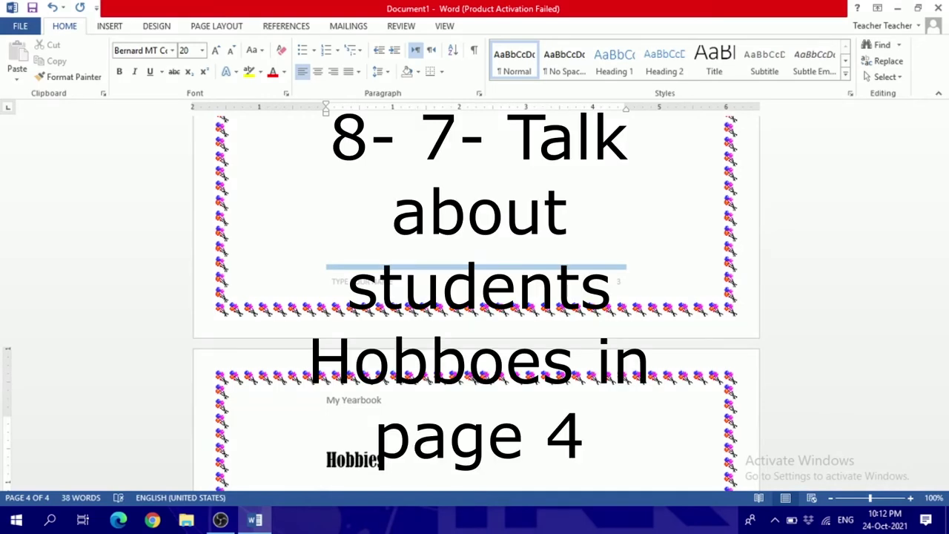
{"action": "type", "text": " and In"}
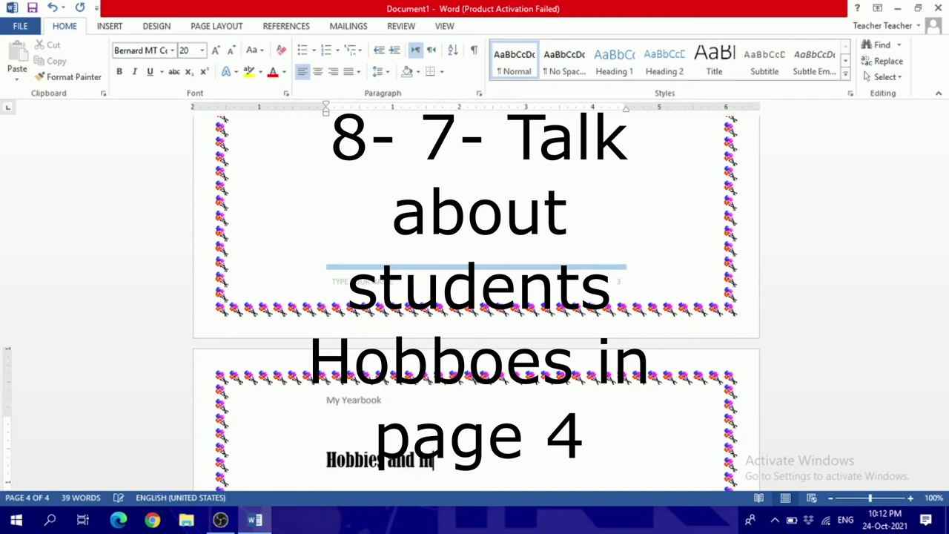
{"action": "type", "text": "terests:"}
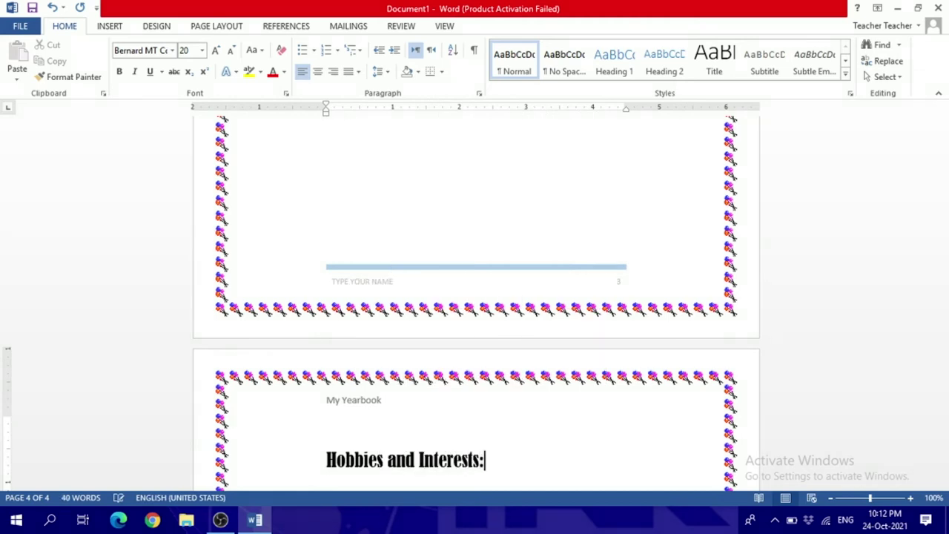
{"action": "key", "text": "Return"}
Add the line 'List what each student like the most as interests' below the heading
{"action": "type", "text": "List "}
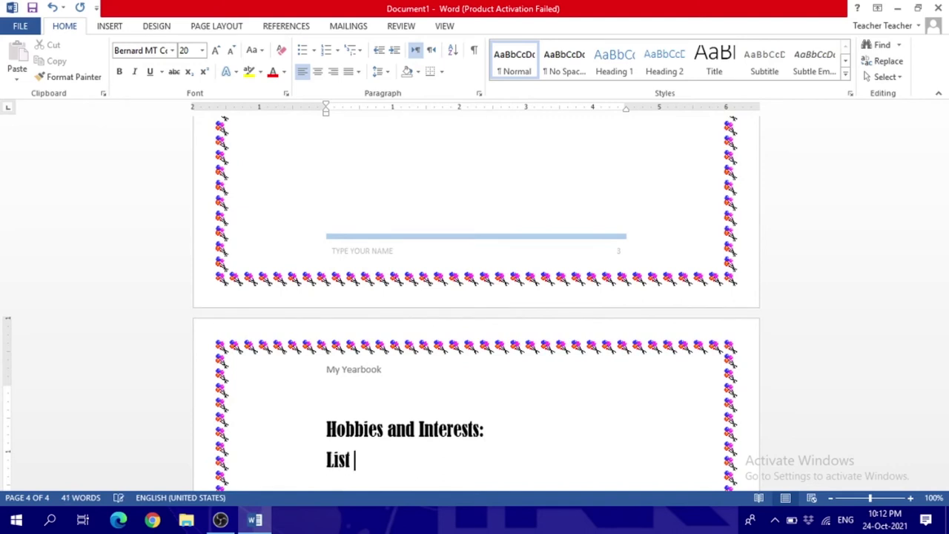
{"action": "type", "text": "what each students"}
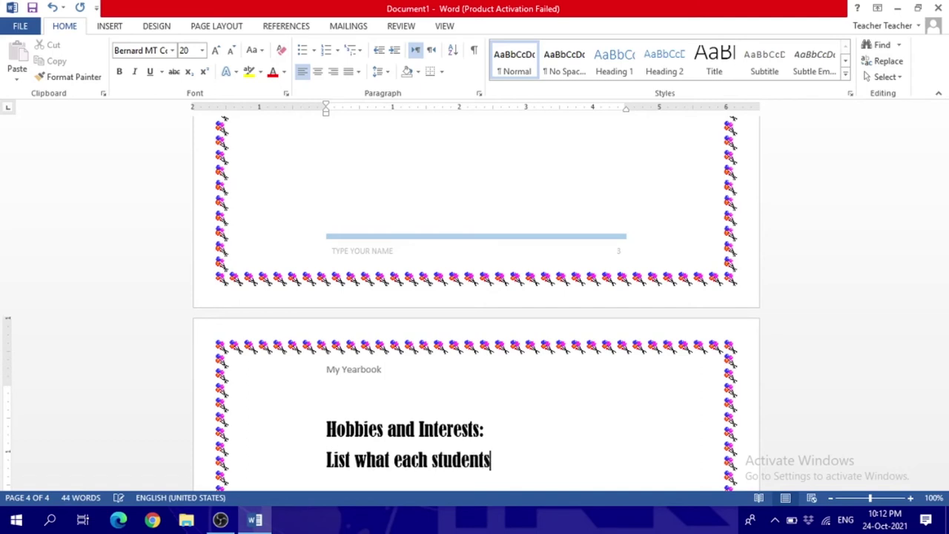
{"action": "key", "text": "BackSpace"}
{"action": "type", "text": " like the most"}
{"action": "scroll", "coordinate": [419, 330], "scroll_direction": "down", "scroll_amount": 3}
{"action": "scroll", "coordinate": [415, 326], "scroll_direction": "down", "scroll_amount": 3}
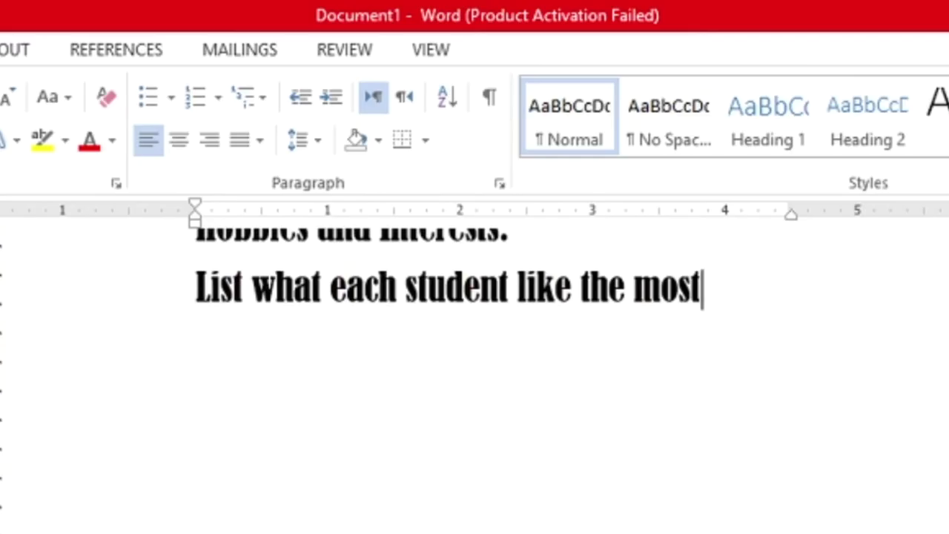
{"action": "type", "text": " as ine"}
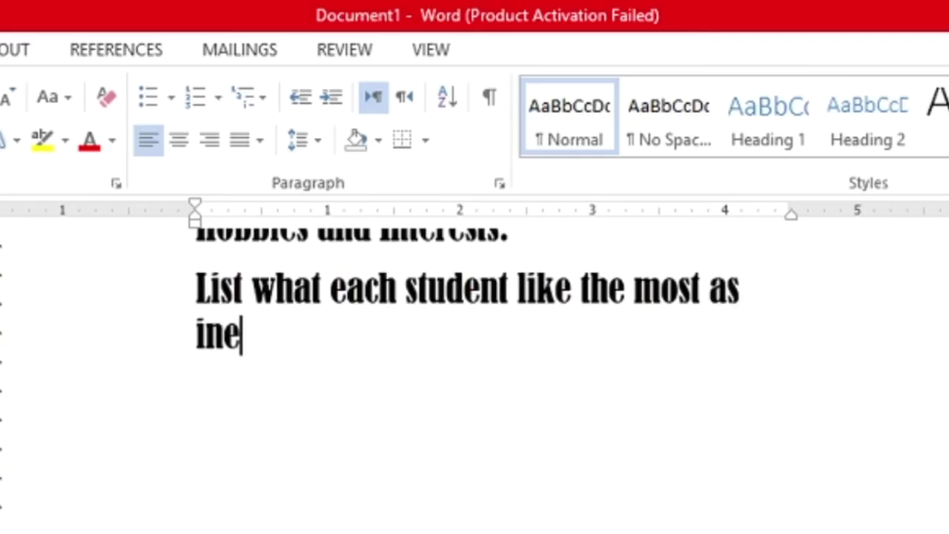
{"action": "key", "text": "BackSpace"}
{"action": "type", "text": "teres"}
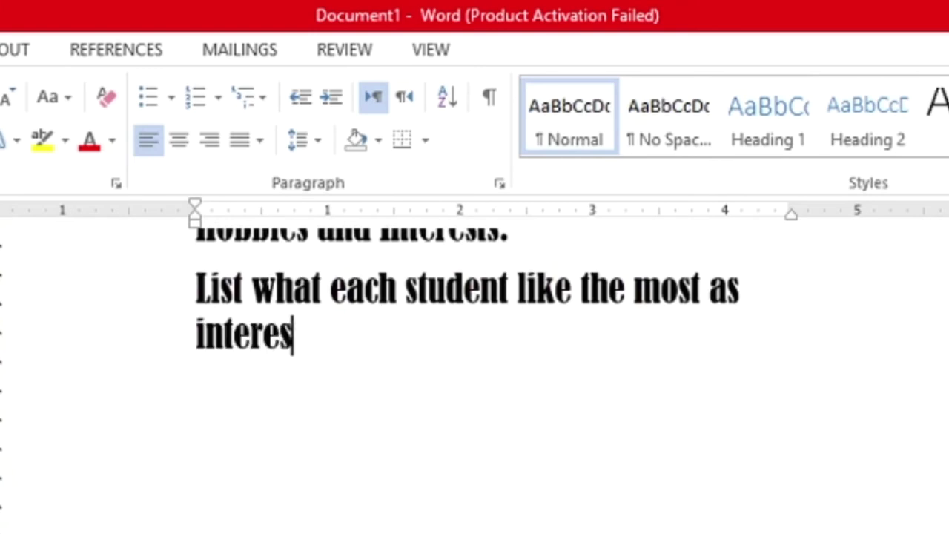
{"action": "type", "text": "ts"}
{"action": "key", "text": "BackSpace"}
{"action": "key", "text": "Return"}
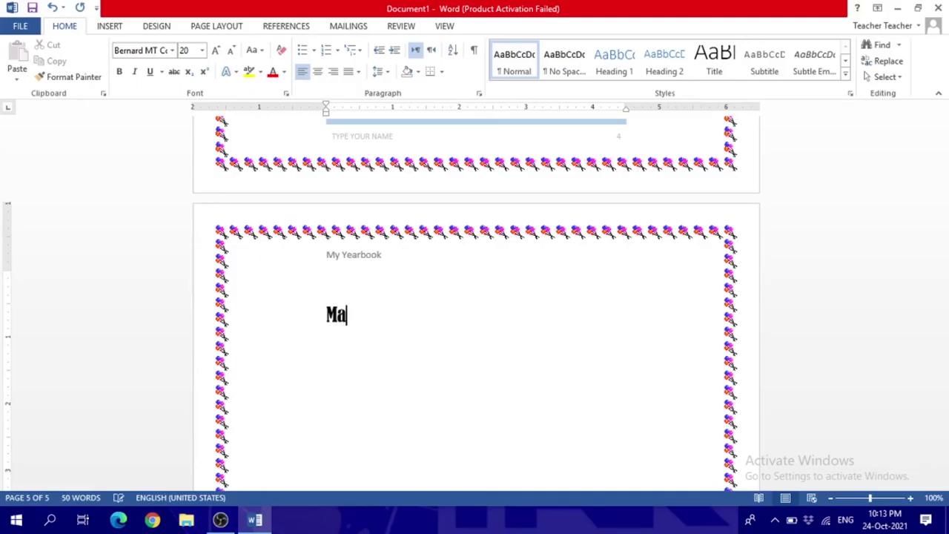
Begin the pictures page with 'Pictures' and the start of 'Add pictures and describe'
{"action": "type", "text": "ke"}
{"action": "key", "text": "BackSpace"}
{"action": "key", "text": "BackSpace"}
{"action": "key", "text": "BackSpace"}
{"action": "key", "text": "BackSpace"}
{"action": "key", "text": "BackSpace"}
{"action": "type", "text": "ctures:"}
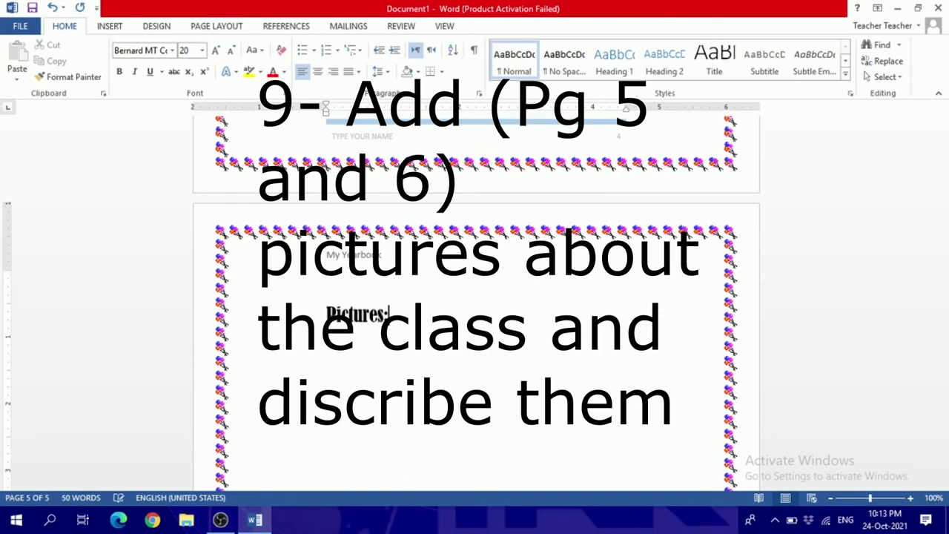
{"action": "type", "text": "Add"}
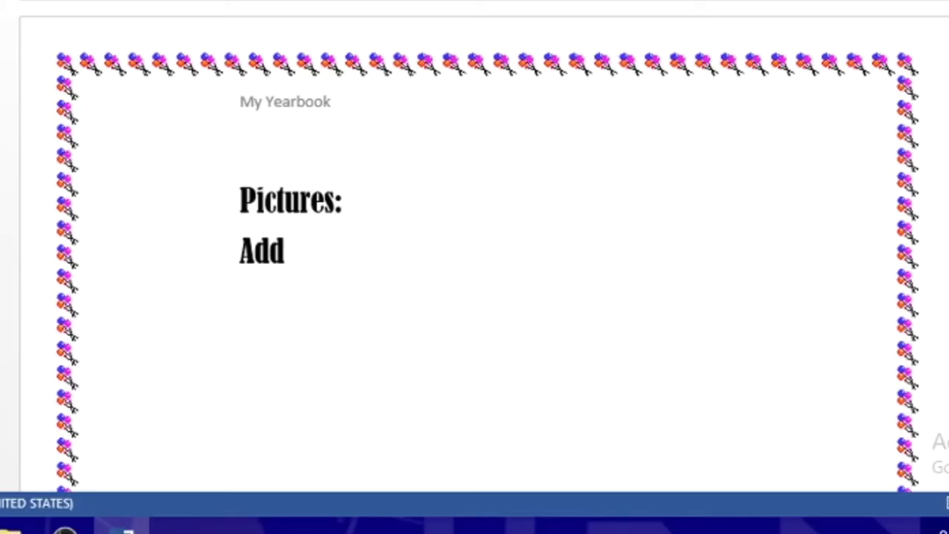
{"action": "type", "text": " pictur"}
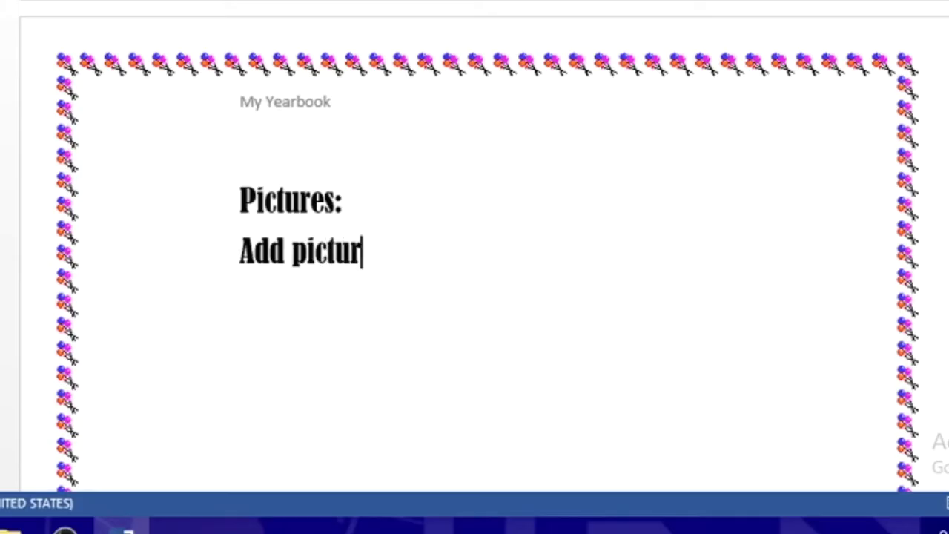
{"action": "type", "text": "es and "}
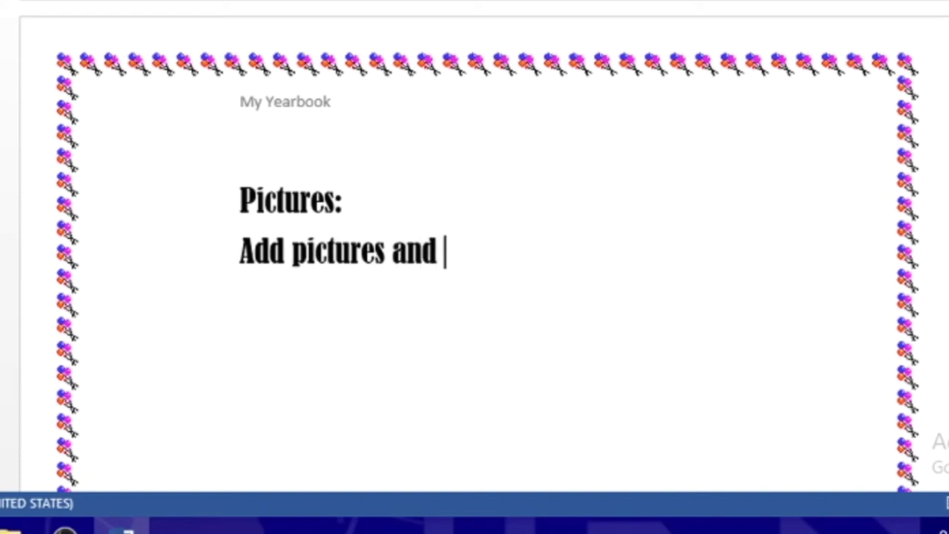
{"action": "type", "text": "dic"}
Complete 'Add pictures and describe each picture' and add the 'things you did all together this year' sentence
{"action": "key", "text": "BackSpace"}
{"action": "type", "text": "scribe each picture"}
{"action": "key", "text": "Return"}
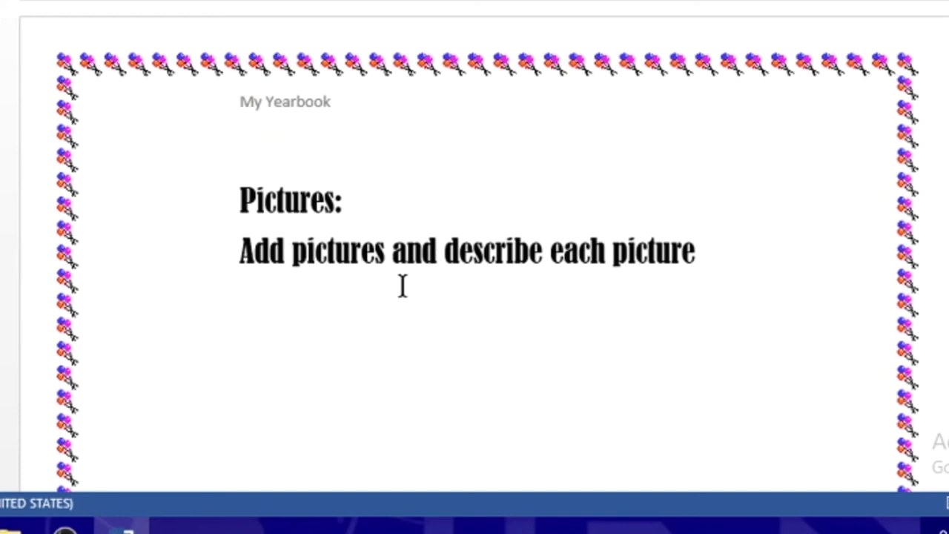
{"action": "type", "text": "things you did "}
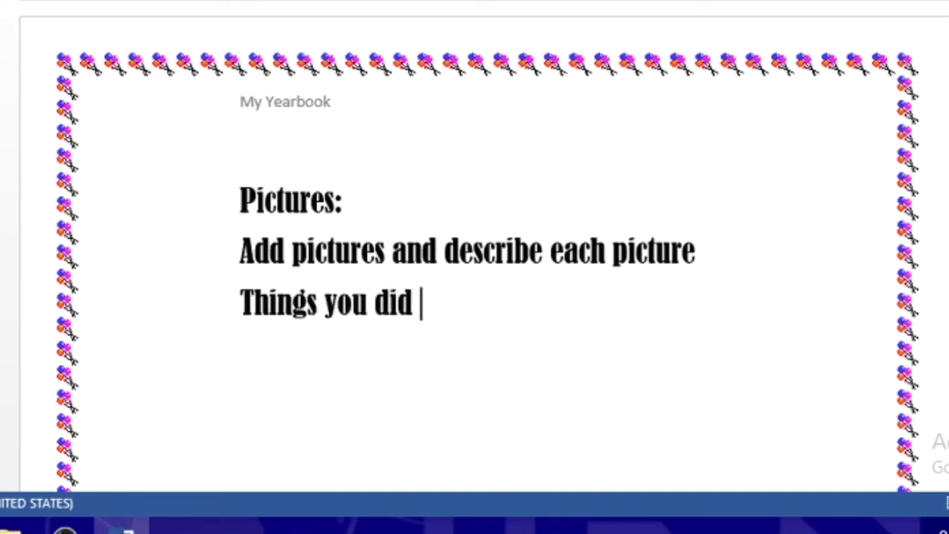
{"action": "type", "text": "all together this year "}
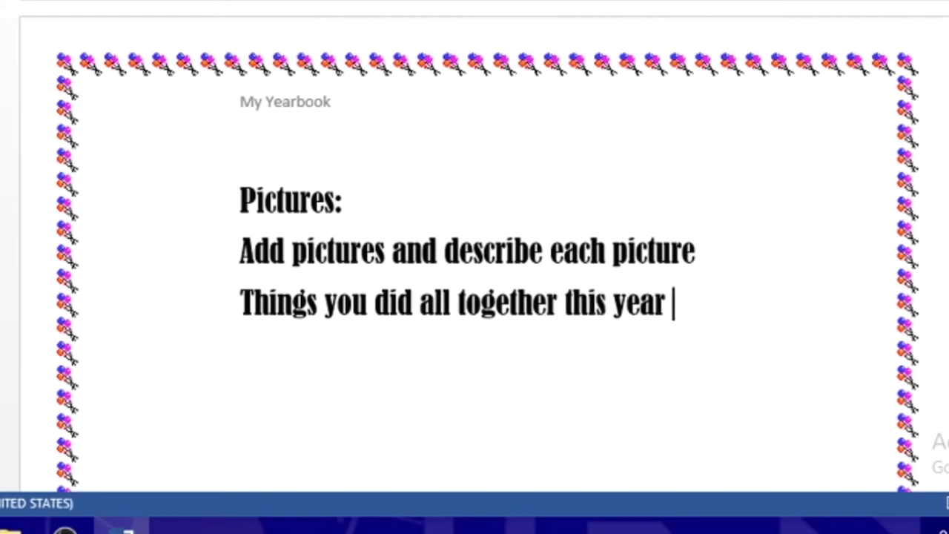
{"action": "type", "text": "or e"}
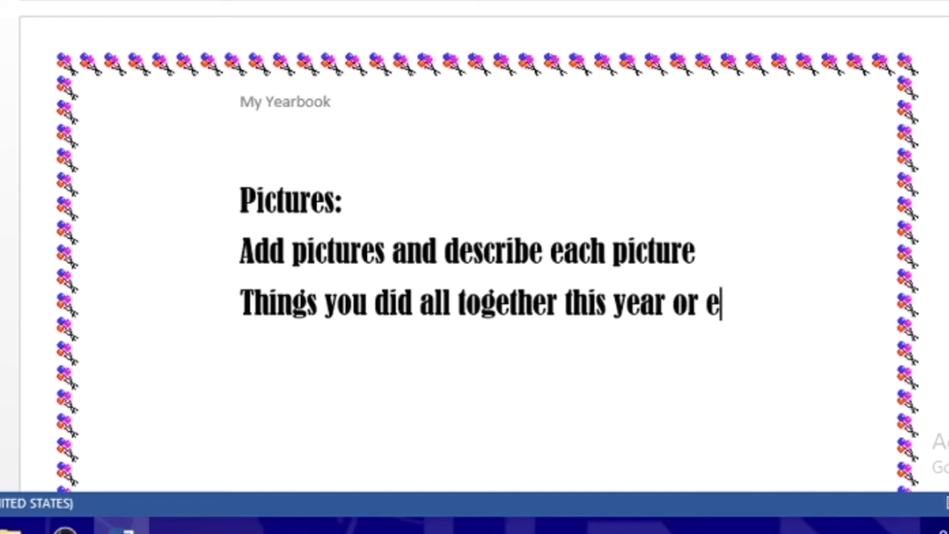
{"action": "type", "text": "ven "}
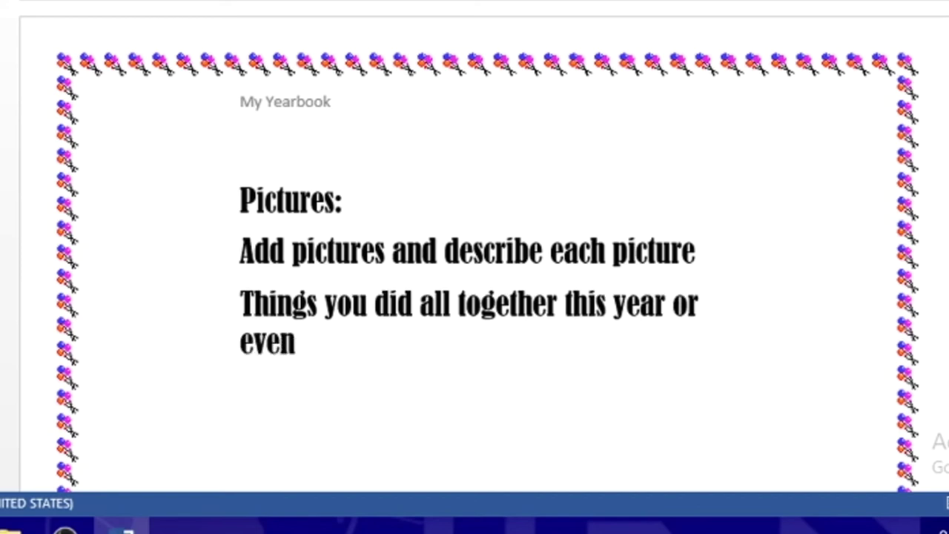
{"action": "type", "text": "before if y"}
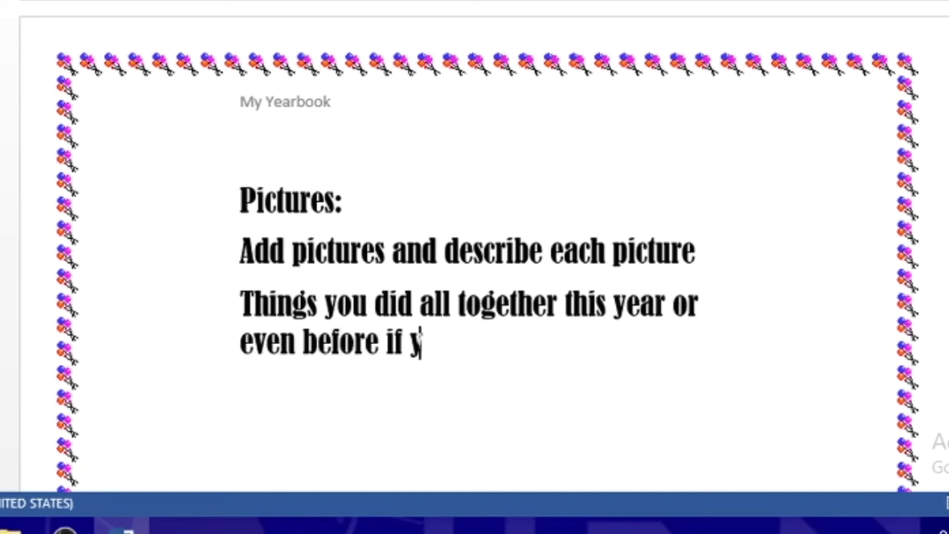
{"action": "type", "text": "ou still don't have f"}
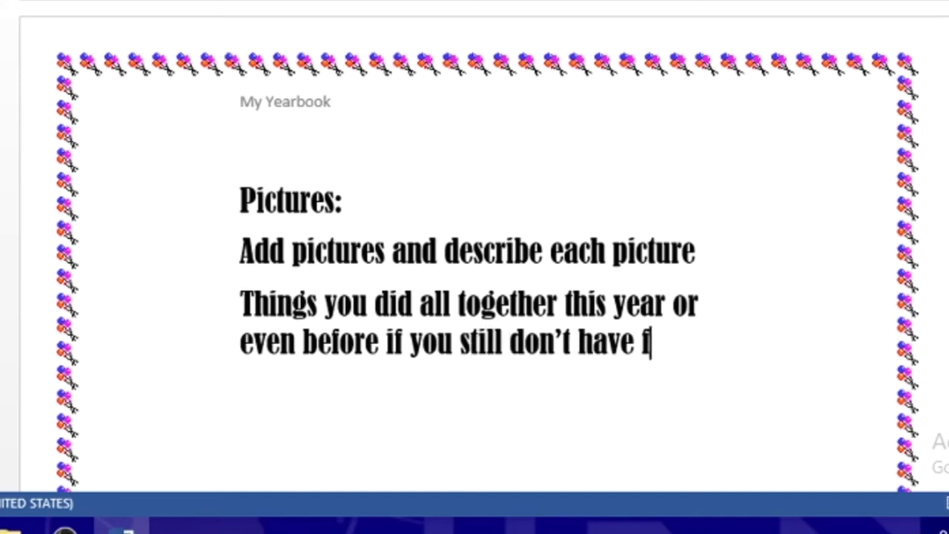
{"action": "type", "text": "or this year."}
{"action": "key", "text": "Return"}
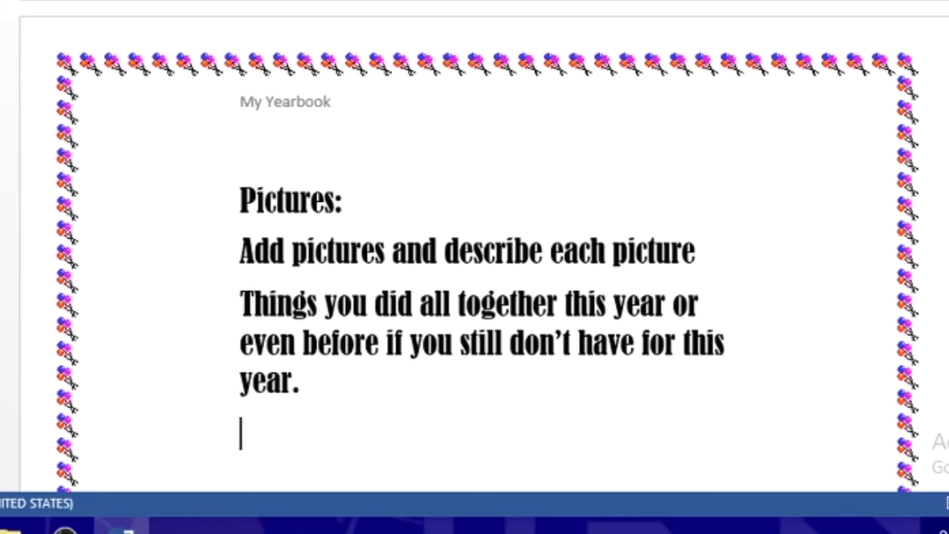
Add an 'Example:' line with an empty line below it
{"action": "scroll", "coordinate": [488, 247], "scroll_direction": "down", "scroll_amount": 4}
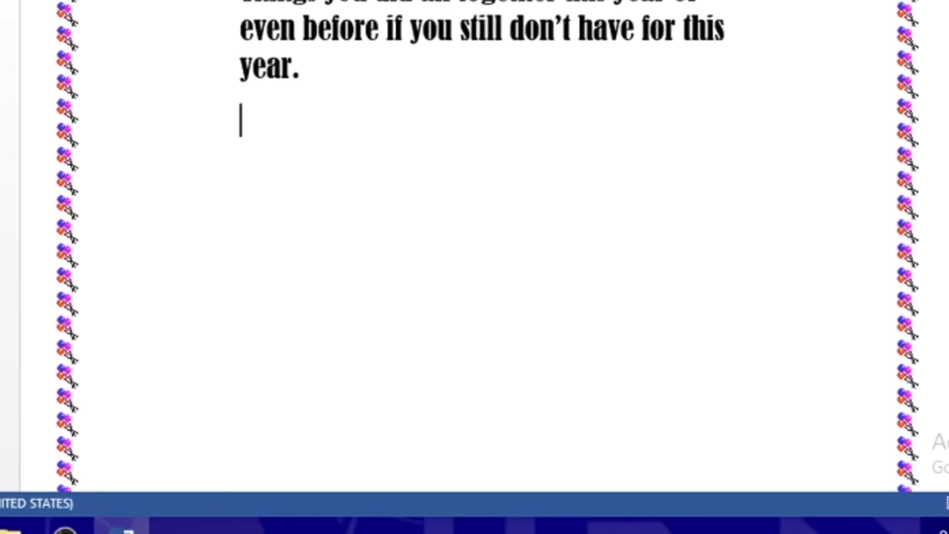
{"action": "type", "text": "example:"}
{"action": "key", "text": "Return"}
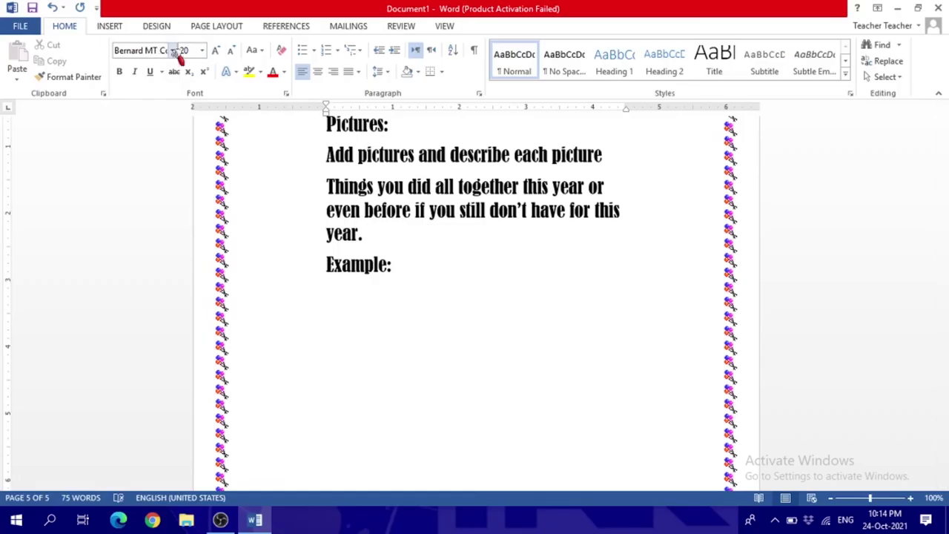
{"action": "left_click", "coordinate": [115, 27]}
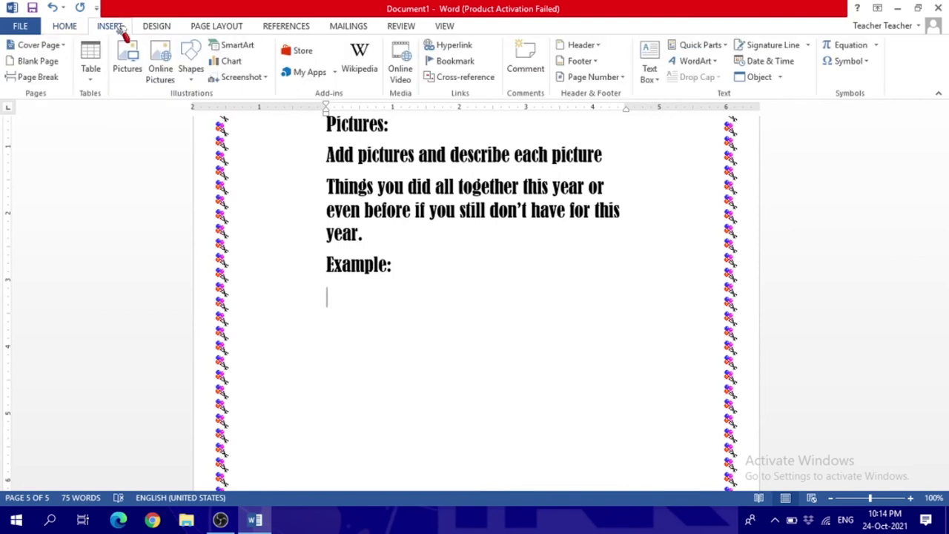
Insert an online photo of cheering children in blue sports shirts below 'Example:'
{"action": "left_click", "coordinate": [160, 70]}
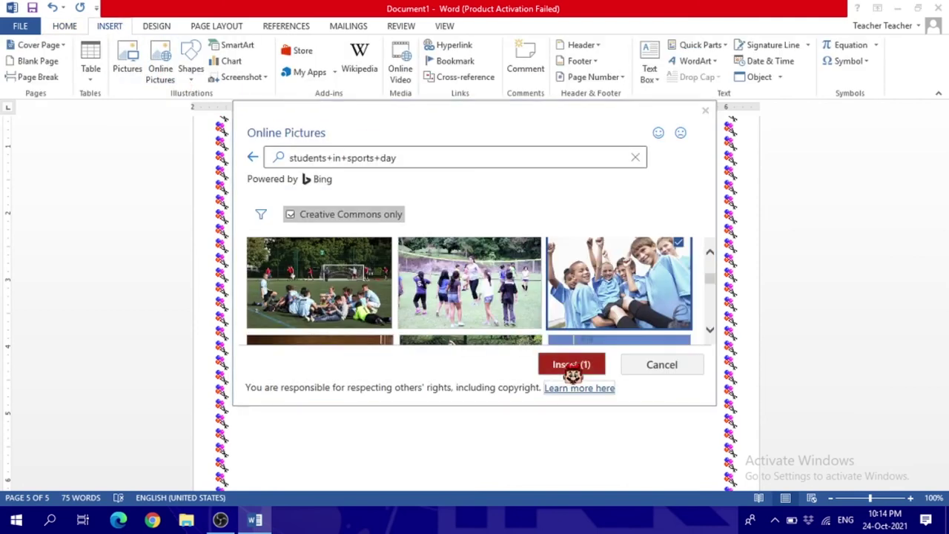
{"action": "left_click", "coordinate": [568, 365]}
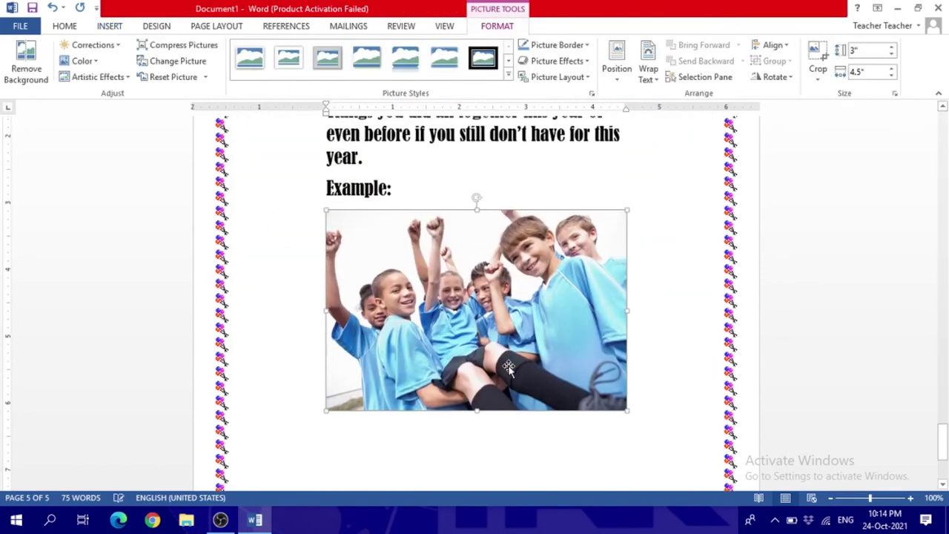
{"action": "key", "text": "Right"}
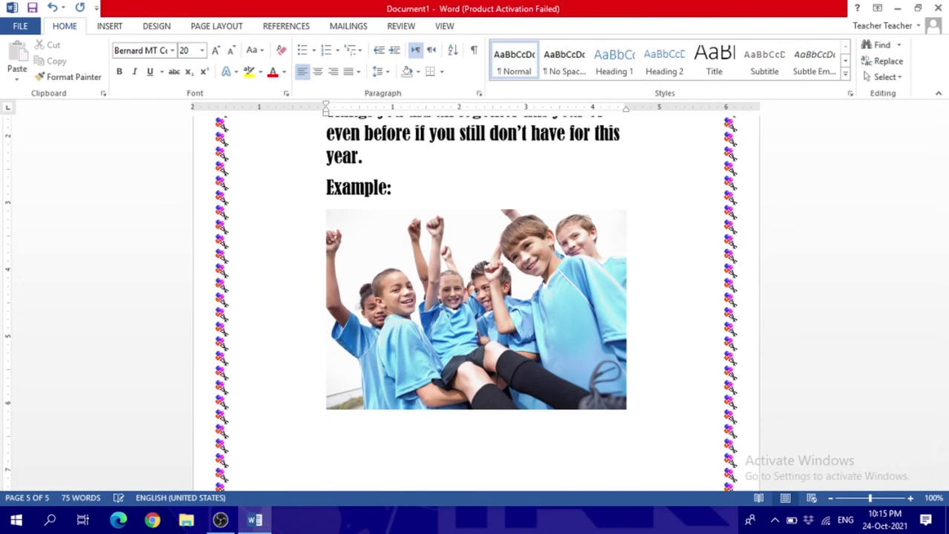
Caption the photo 'Me and my friends winning' and start a new page
{"action": "type", "text": "Me and my friends "}
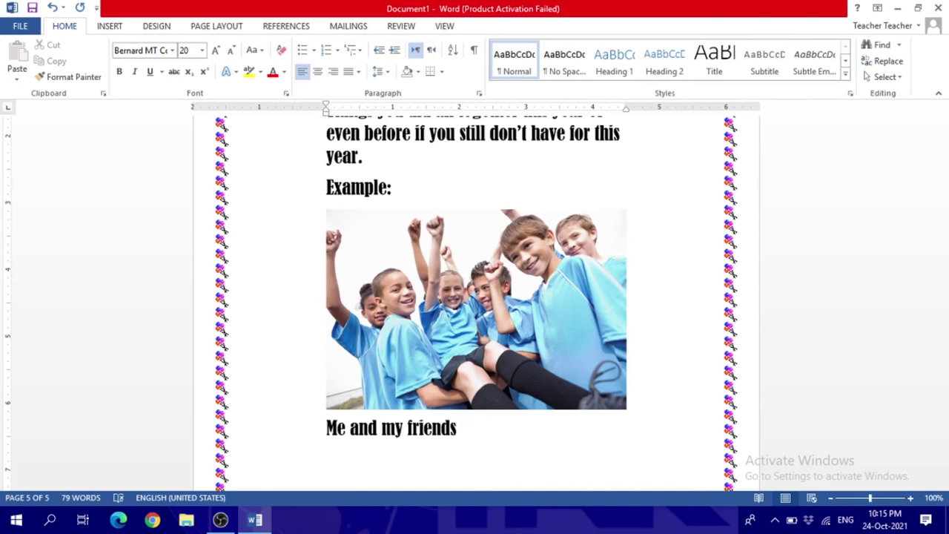
{"action": "type", "text": "win"}
{"action": "type", "text": "ning"}
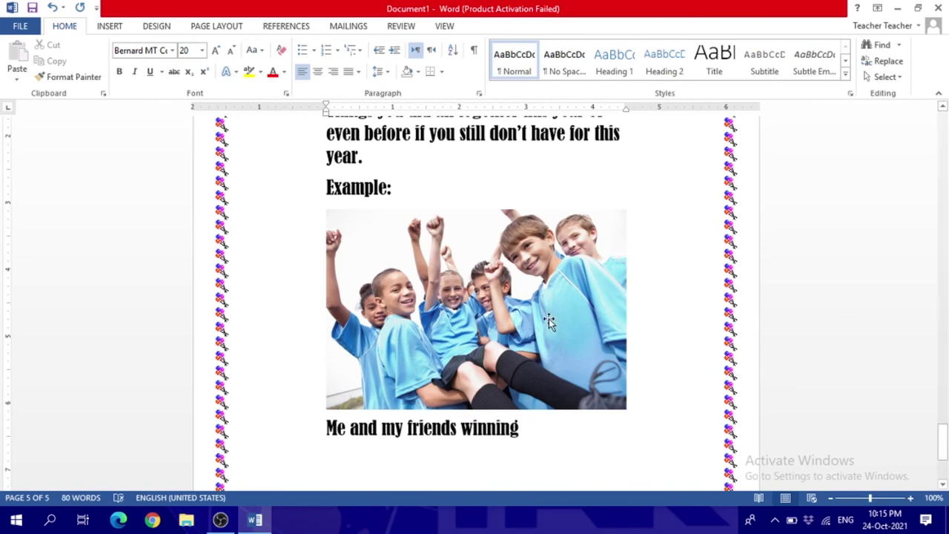
{"action": "key", "text": "ctrl+Return"}
Head the closing page 'Page 7 is the last page' and begin 'Add more photos'
{"action": "type", "text": "Page 7 is the last page"}
{"action": "key", "text": "Return"}
{"action": "type", "text": "Add more photos"}
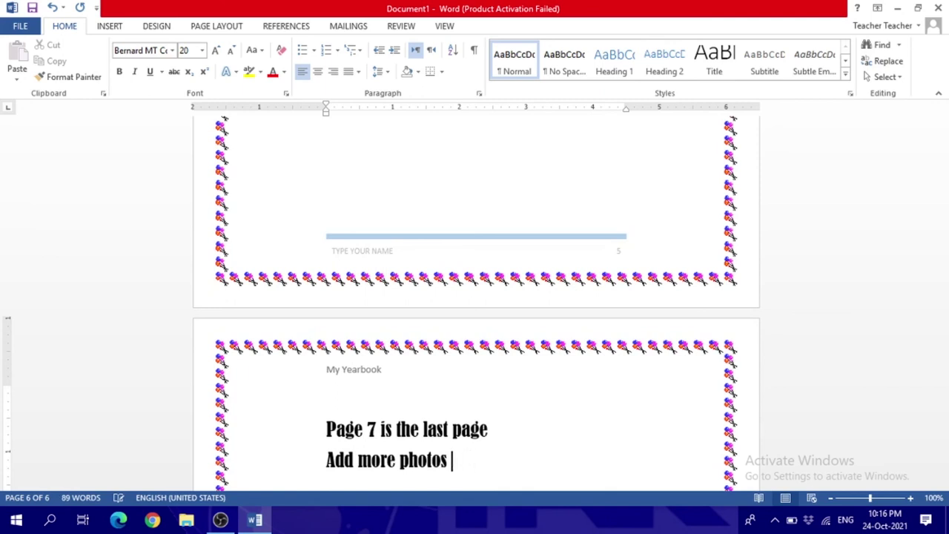
Finish 'Add more photos ☺' and add a 'Good luck ☺' line followed by an empty line
{"action": "type", "text": ")"}
{"action": "scroll", "coordinate": [546, 440], "scroll_direction": "down", "scroll_amount": 5}
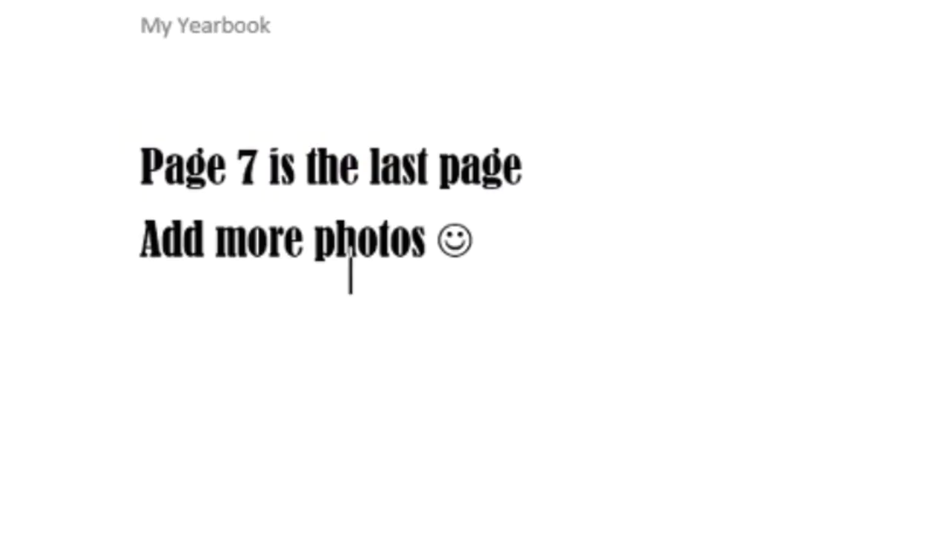
{"action": "key", "text": "Return"}
{"action": "type", "text": "Goo"}
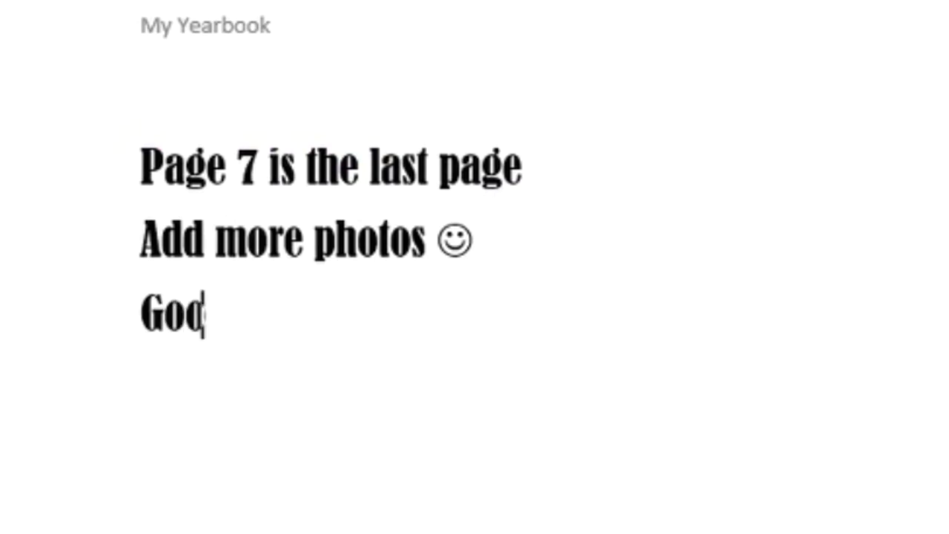
{"action": "type", "text": "d luck "}
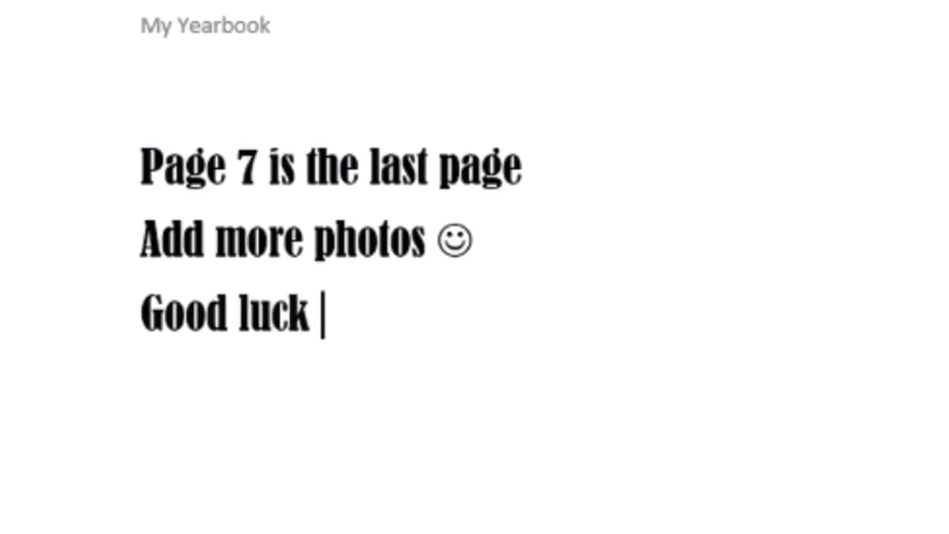
{"action": "type", "text": ":)"}
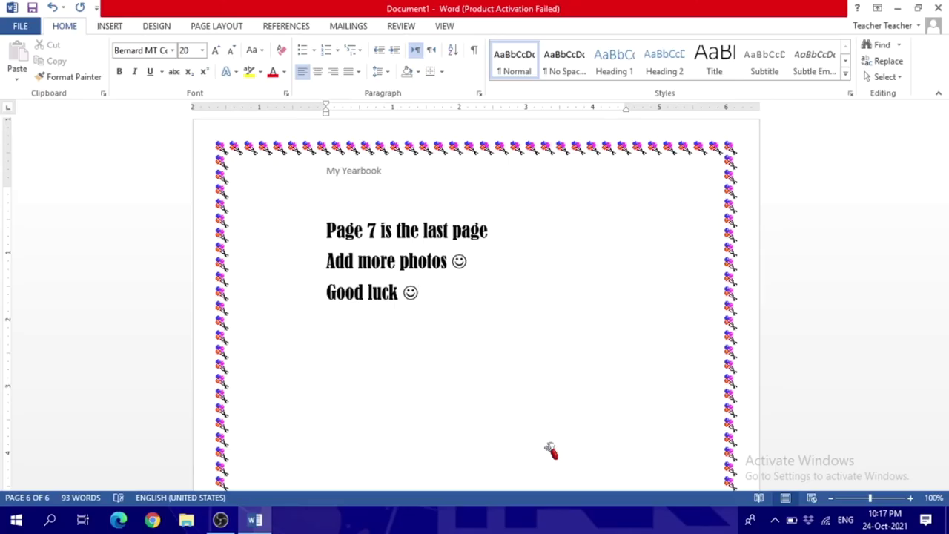
{"action": "scroll", "coordinate": [550, 395], "scroll_direction": "up", "scroll_amount": 3}
{"action": "scroll", "coordinate": [549, 395], "scroll_direction": "up", "scroll_amount": 3}
{"action": "scroll", "coordinate": [547, 393], "scroll_direction": "up", "scroll_amount": 5}
{"action": "scroll", "coordinate": [548, 393], "scroll_direction": "up", "scroll_amount": 3}
{"action": "scroll", "coordinate": [548, 393], "scroll_direction": "down", "scroll_amount": 10}
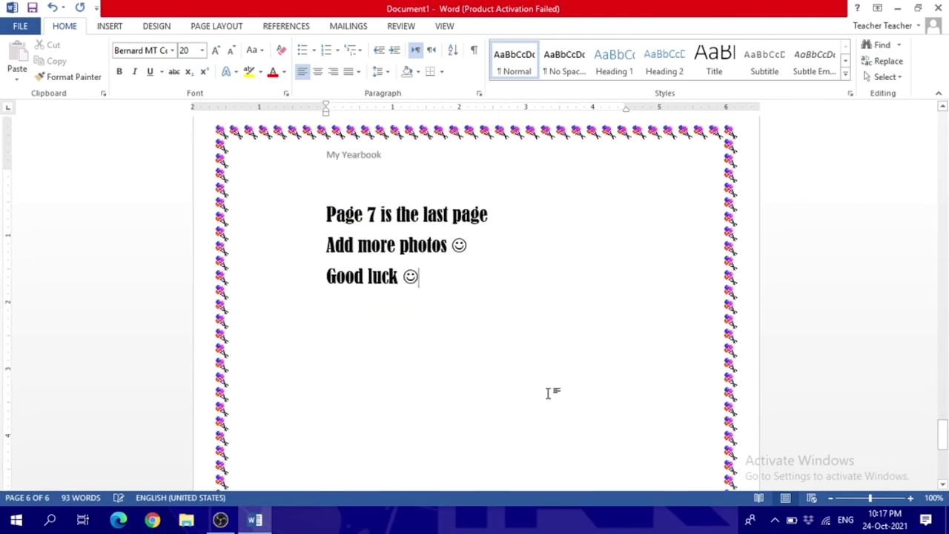
{"action": "key", "text": "Return"}
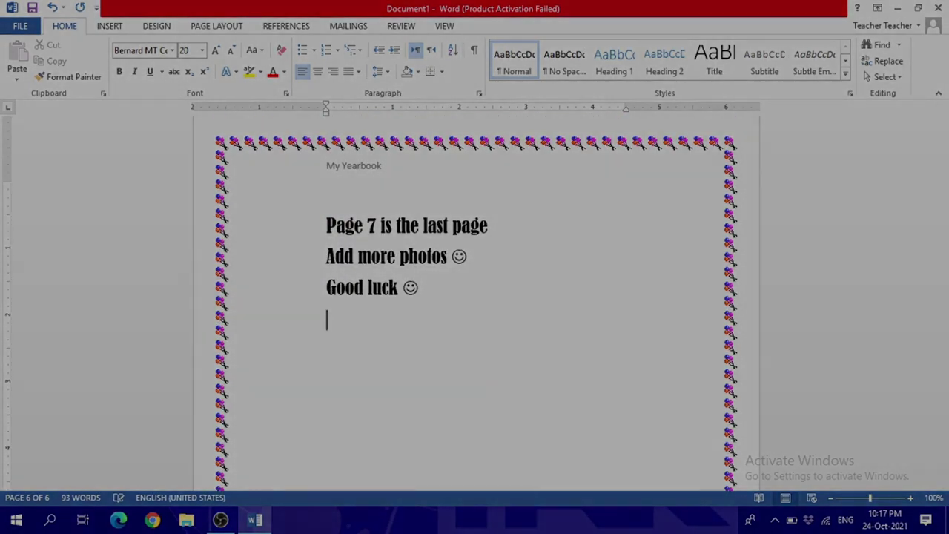